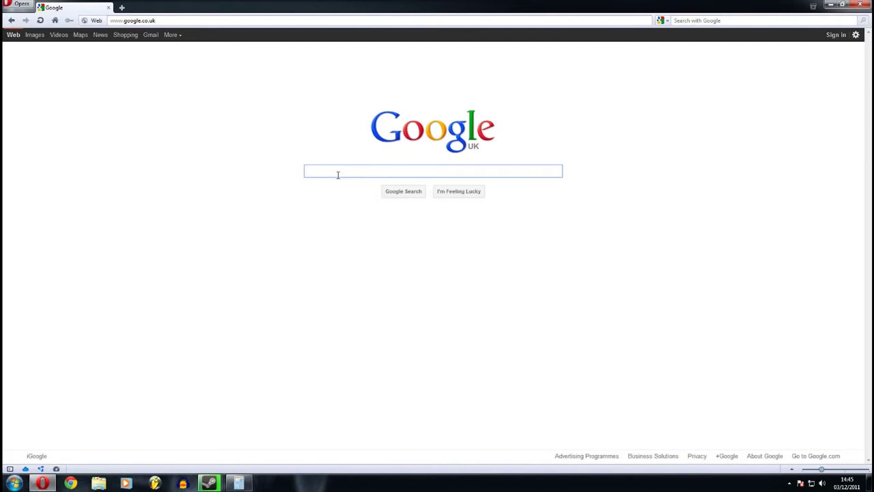
- Search Google for 'terraria' and open the official terraria.org site
{"action": "type", "text": "terraria"}
{"action": "key", "text": "Return"}
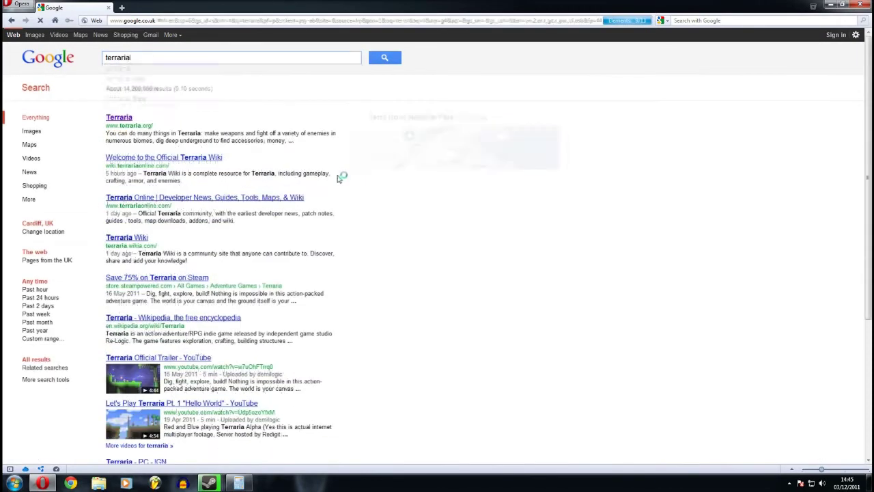
{"action": "left_click", "coordinate": [120, 119]}
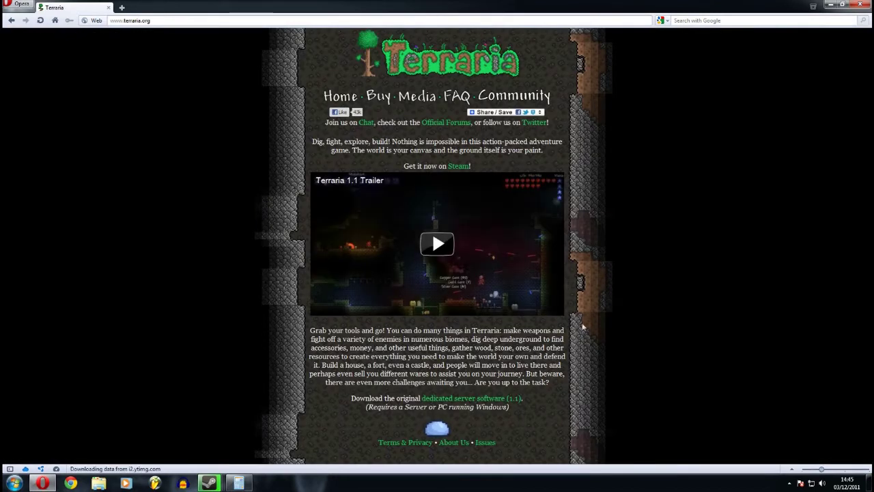
- Save the dedicated server software as terraria-server.zip on the Desktop, replacing the old copy
{"action": "left_click", "coordinate": [471, 398]}
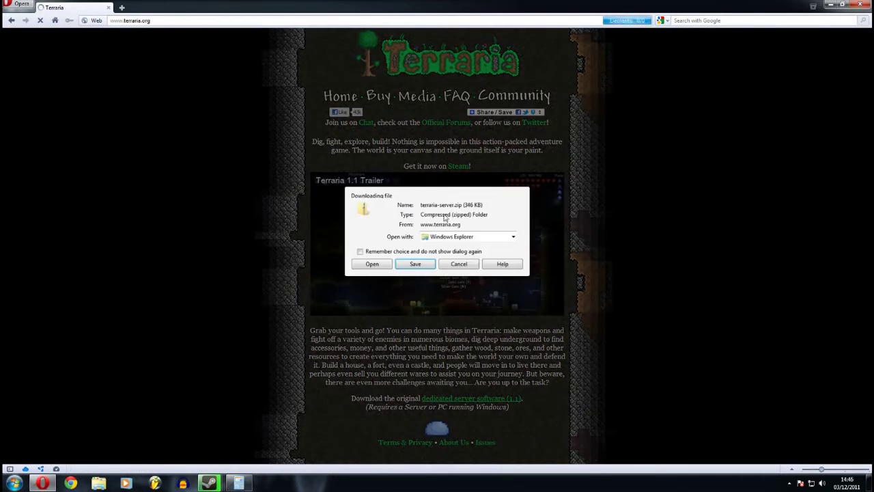
{"action": "left_click", "coordinate": [415, 263]}
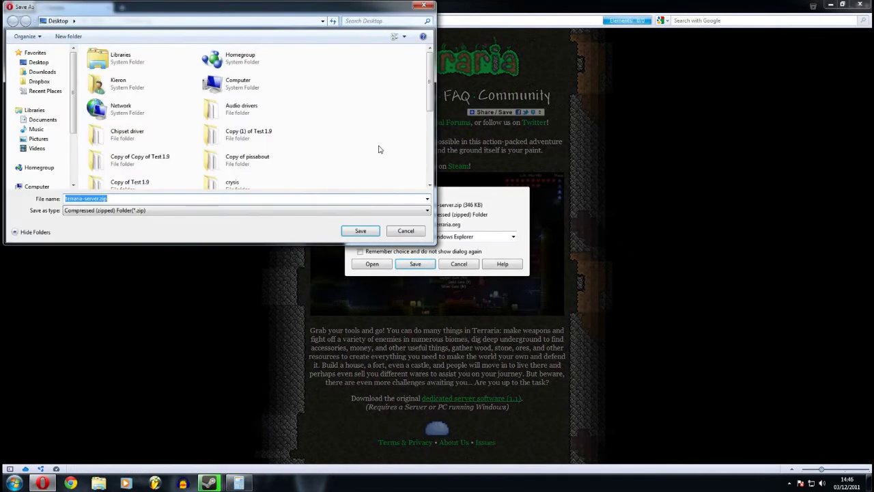
{"action": "left_click", "coordinate": [360, 231]}
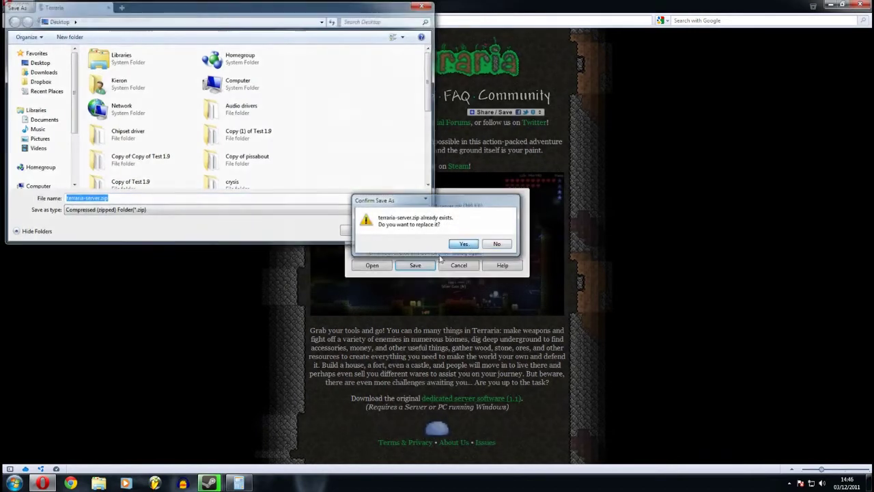
{"action": "left_click", "coordinate": [462, 244]}
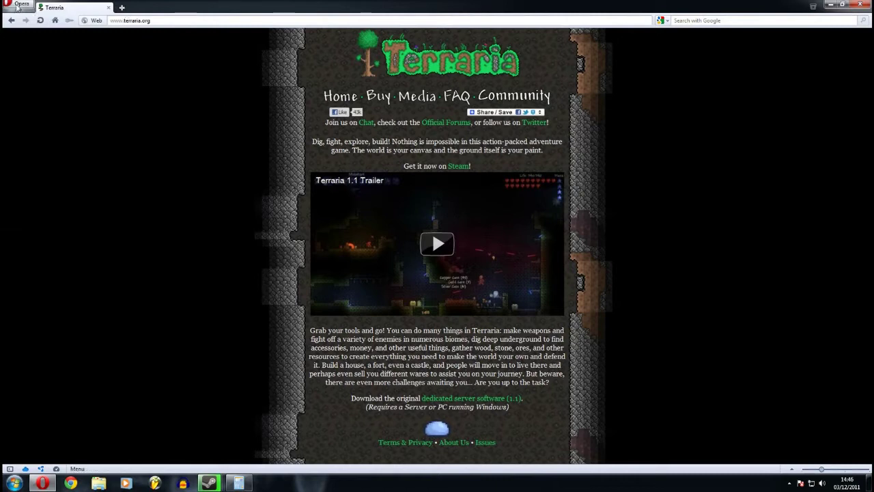
{"action": "left_click", "coordinate": [18, 5]}
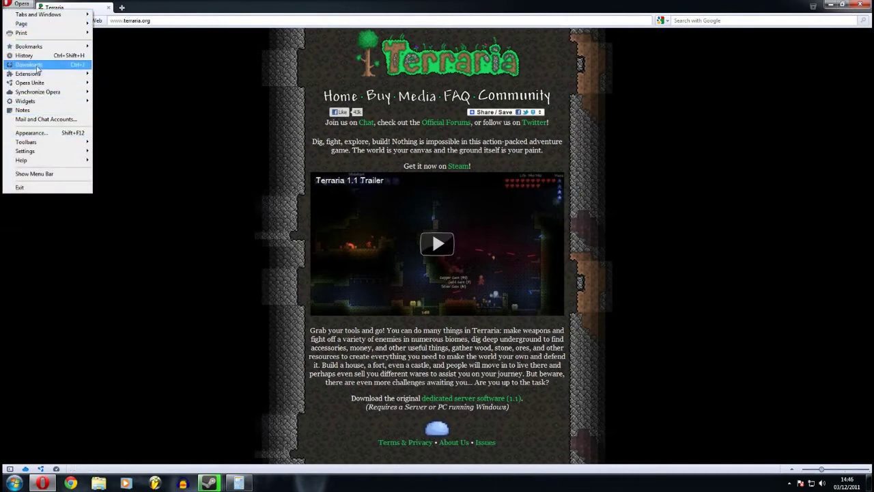
- Open the downloaded terraria-server.zip and select its three server files
{"action": "left_click", "coordinate": [38, 65]}
{"action": "left_click", "coordinate": [60, 44]}
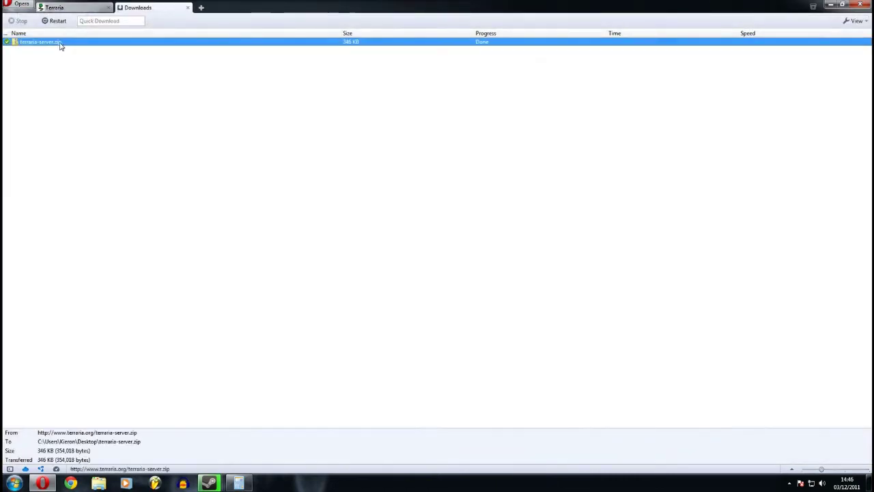
{"action": "double_click", "coordinate": [60, 44]}
{"action": "left_click_drag", "start_coordinate": [376, 162], "coordinate": [377, 110]}
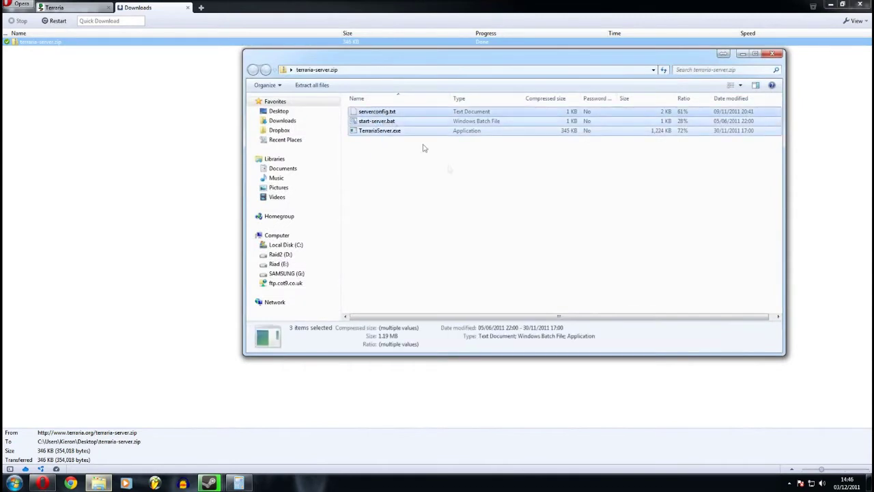
- Create a new folder named Terraria on drive C:
{"action": "left_click", "coordinate": [422, 200]}
{"action": "left_click", "coordinate": [282, 246]}
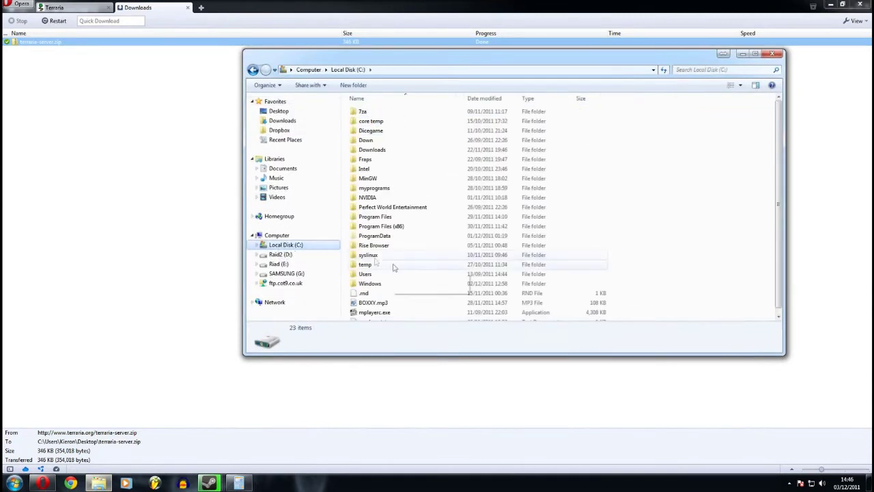
{"action": "right_click", "coordinate": [696, 203]}
{"action": "mouse_move", "coordinate": [720, 309]}
{"action": "left_click", "coordinate": [659, 308]}
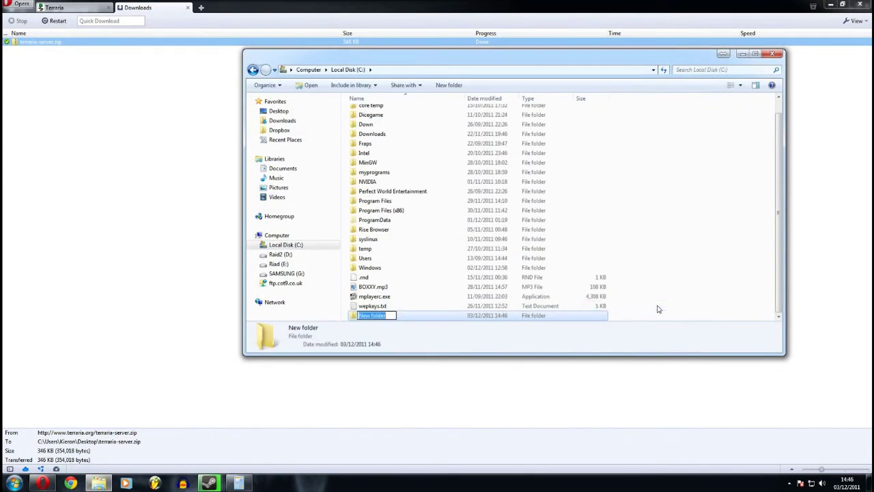
{"action": "type", "text": "Terraria"}
{"action": "key", "text": "Return"}
{"action": "key", "text": "Return"}
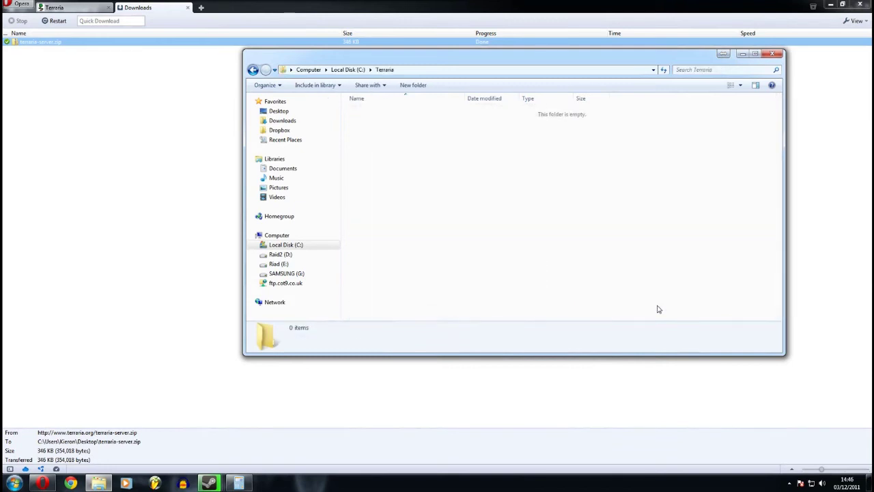
- Paste the three server files into C:\Terraria and open serverconfig.txt
{"action": "key", "text": "ctrl+v"}
{"action": "left_click", "coordinate": [566, 238]}
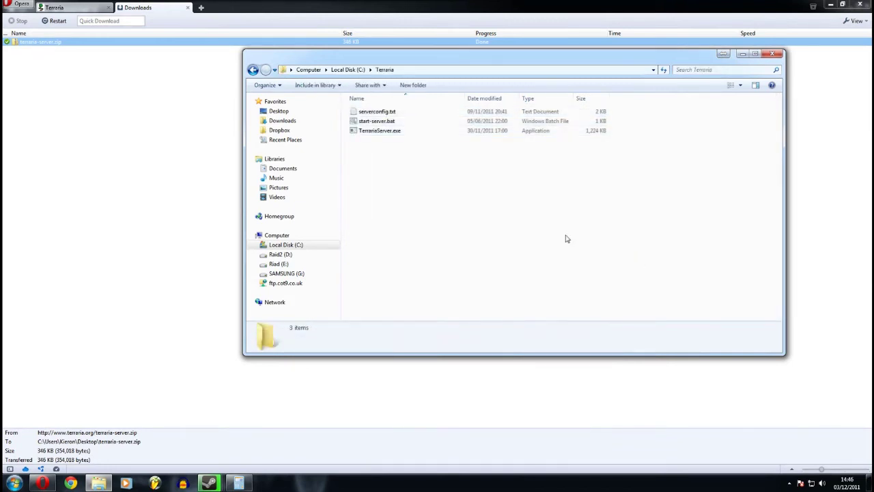
{"action": "double_click", "coordinate": [377, 112]}
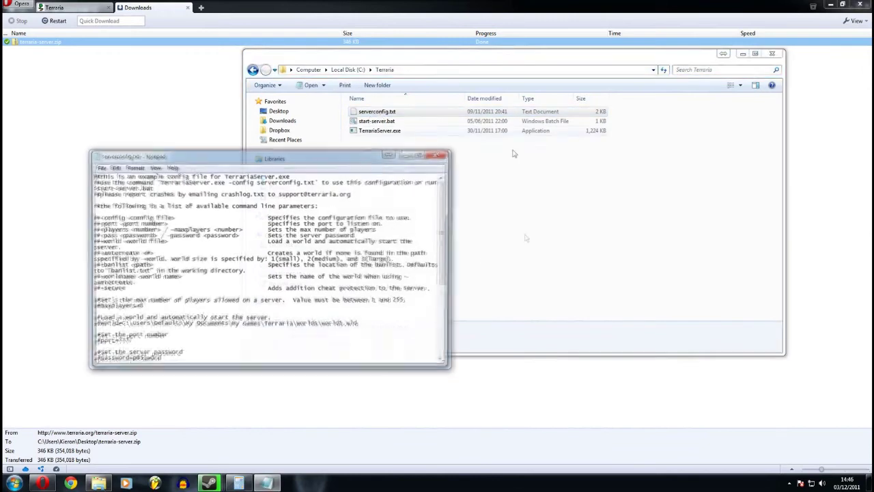
{"action": "scroll", "coordinate": [309, 254], "scroll_direction": "down", "scroll_amount": 10}
{"action": "scroll", "coordinate": [309, 254], "scroll_direction": "up", "scroll_amount": 10}
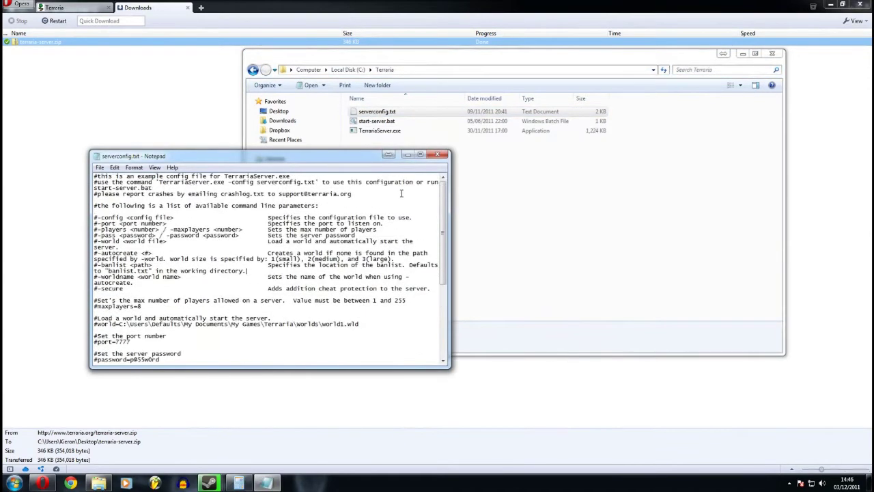
{"action": "scroll", "coordinate": [96, 287], "scroll_direction": "down", "scroll_amount": 3}
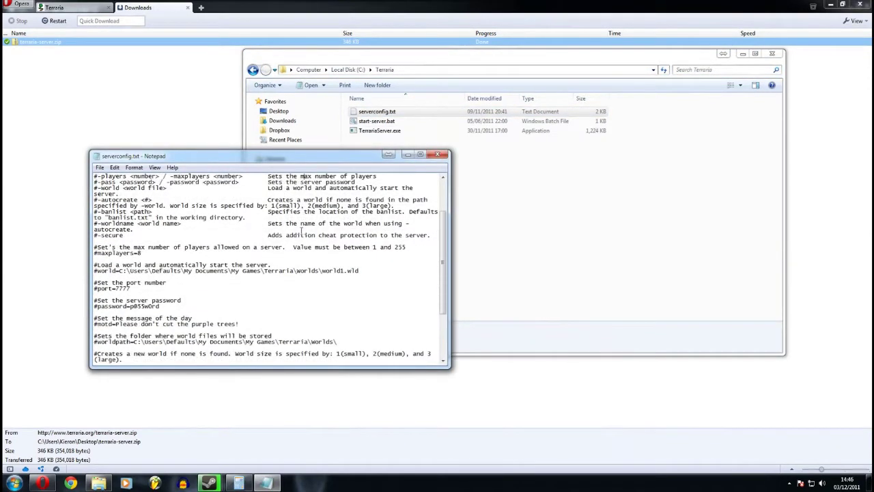
{"action": "left_click_drag", "start_coordinate": [132, 289], "coordinate": [116, 292]}
{"action": "left_click", "coordinate": [130, 289]}
{"action": "left_click", "coordinate": [437, 154]}
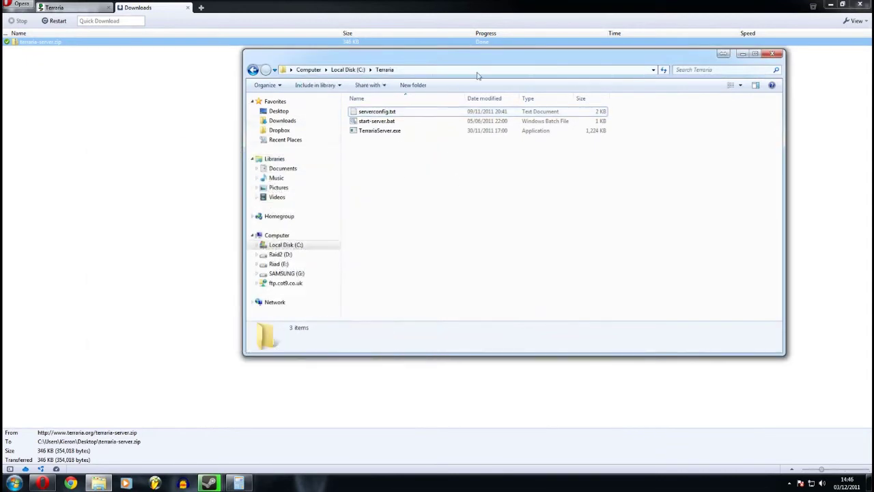
{"action": "left_click", "coordinate": [774, 55]}
- Close the downloads list and log in to the router at 192.168.0.1 in a new tab
{"action": "left_click", "coordinate": [188, 7]}
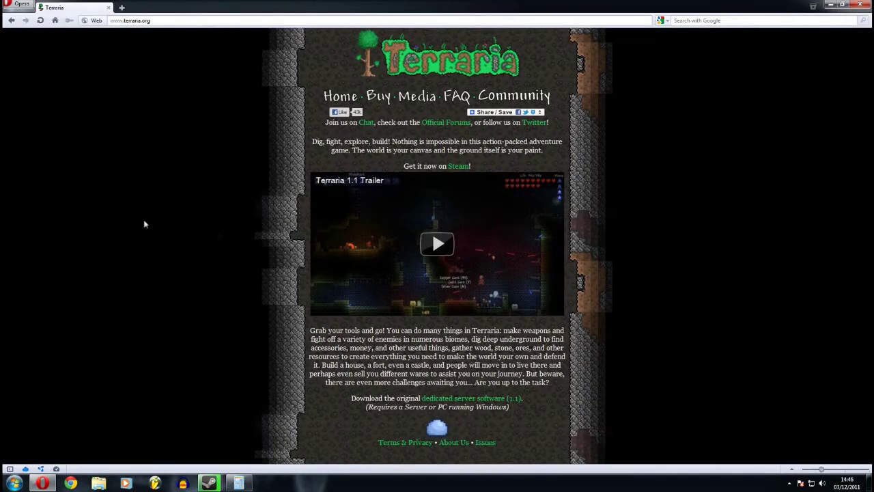
{"action": "left_click", "coordinate": [121, 7]}
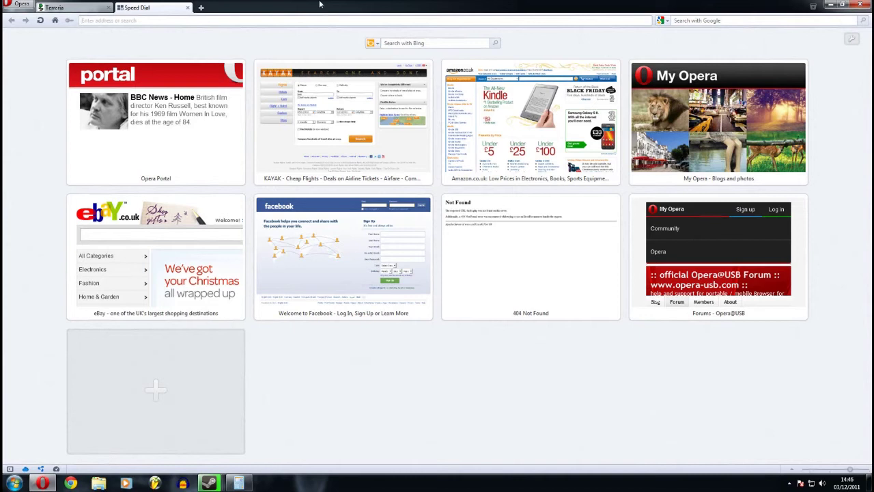
{"action": "type", "text": "192.168.0.1"}
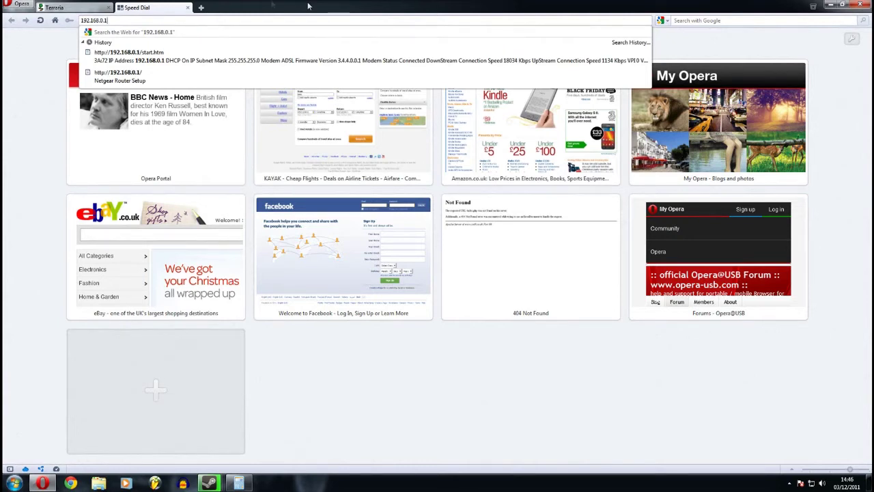
{"action": "key", "text": "Return"}
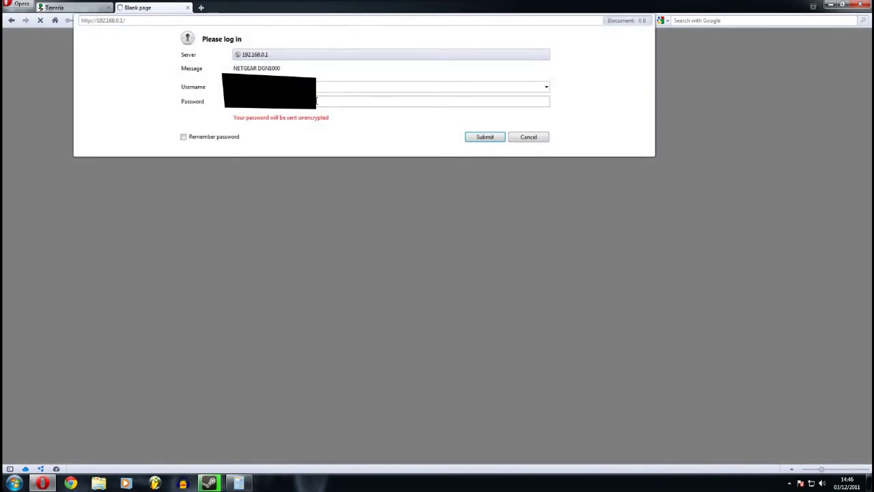
{"action": "key", "text": "Return"}
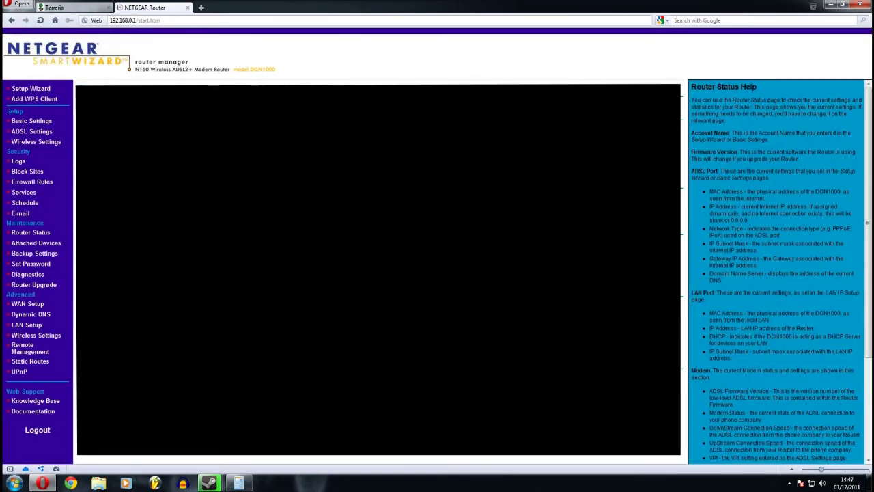
- Add a custom router service named Terraria using TCP/UDP on port 7777
{"action": "left_click", "coordinate": [27, 193]}
{"action": "left_click", "coordinate": [321, 217]}
{"action": "type", "text": "Terraria"}
{"action": "key", "text": "Tab"}
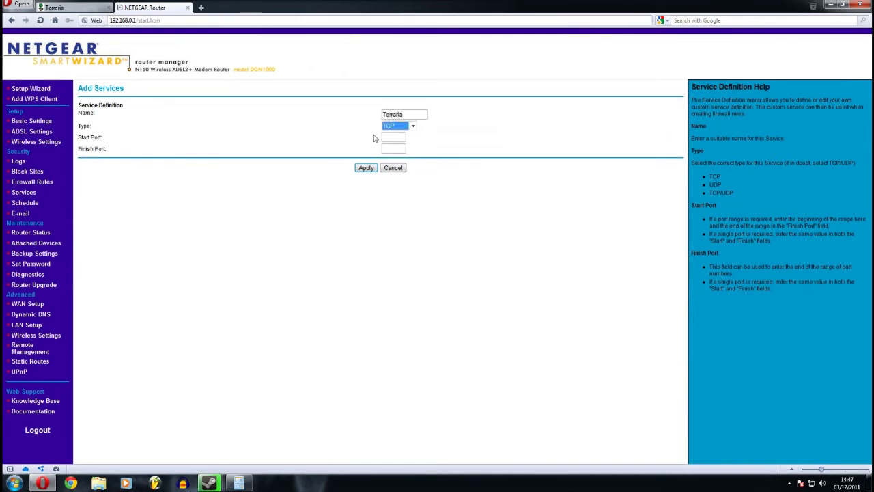
{"action": "left_click", "coordinate": [412, 126]}
{"action": "left_click", "coordinate": [393, 155]}
{"action": "left_click", "coordinate": [396, 137]}
{"action": "type", "text": "7777"}
{"action": "left_click", "coordinate": [366, 168]}
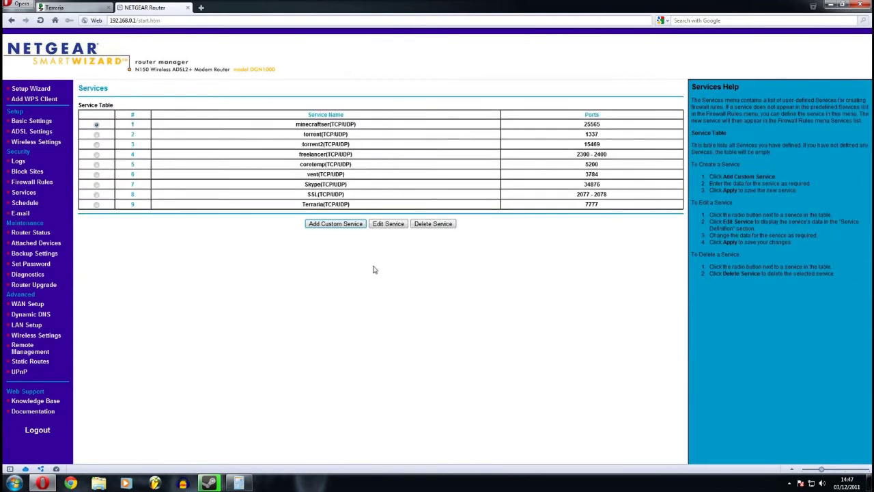
{"action": "left_click", "coordinate": [41, 183]}
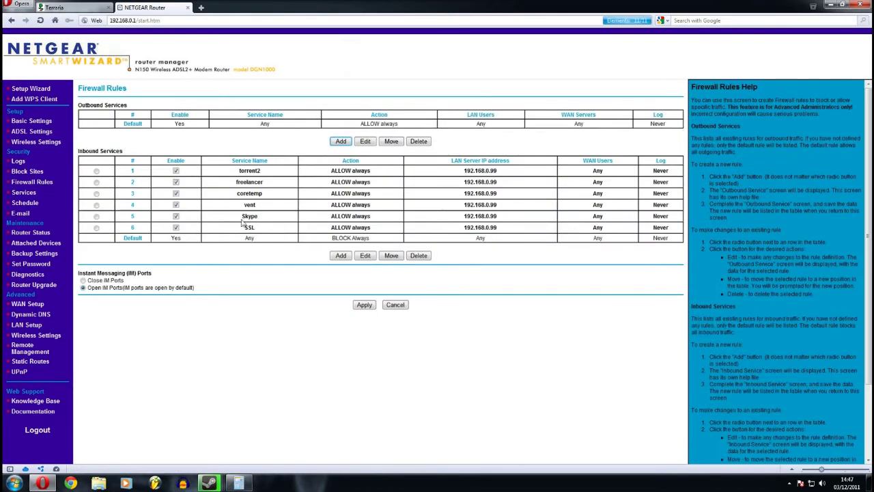
- Create an inbound rule for Terraria (TCP/UDP:7777) with action ALLOW always
{"action": "left_click", "coordinate": [341, 257]}
{"action": "left_click", "coordinate": [613, 107]}
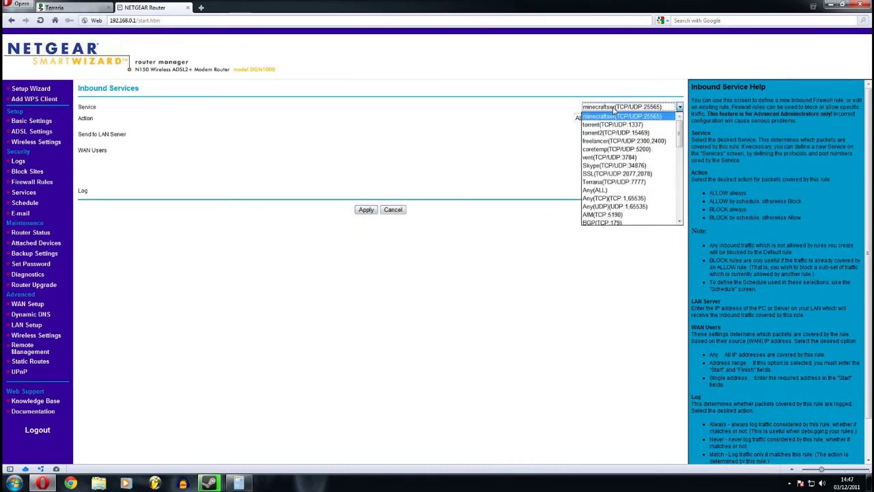
{"action": "left_click", "coordinate": [592, 183]}
{"action": "left_click", "coordinate": [612, 119]}
{"action": "left_click", "coordinate": [598, 129]}
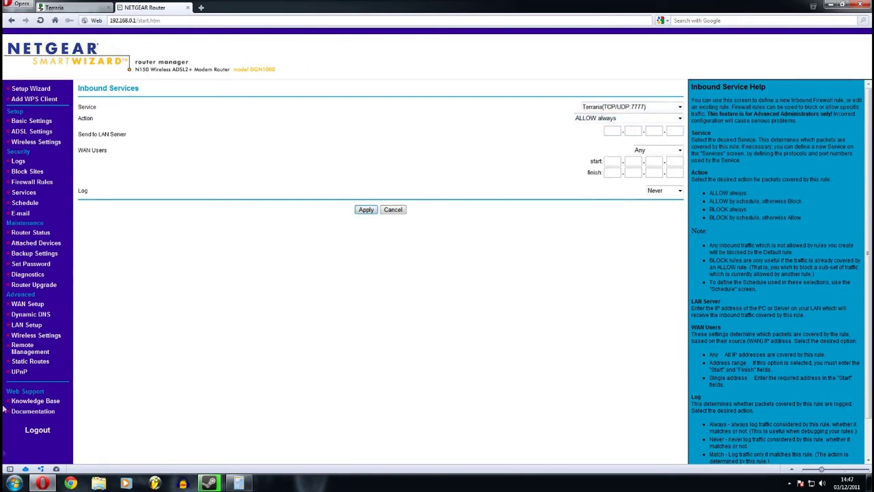
{"action": "left_click", "coordinate": [13, 483]}
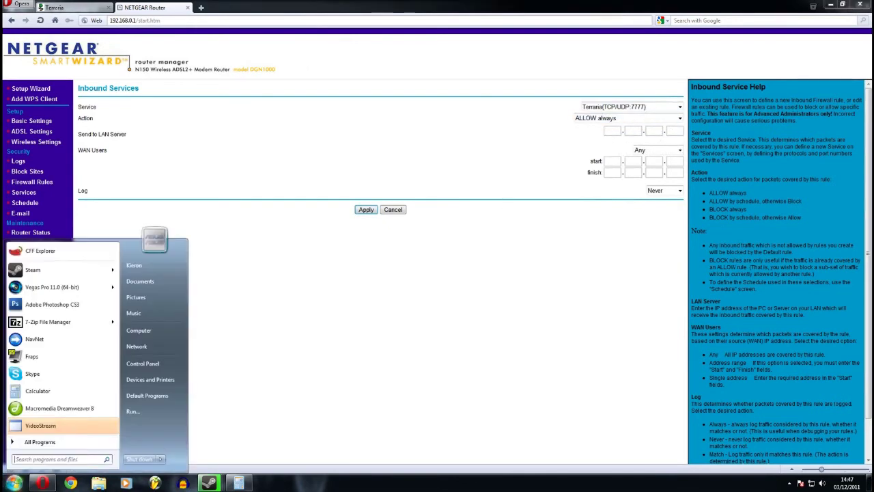
{"action": "left_click", "coordinate": [132, 411]}
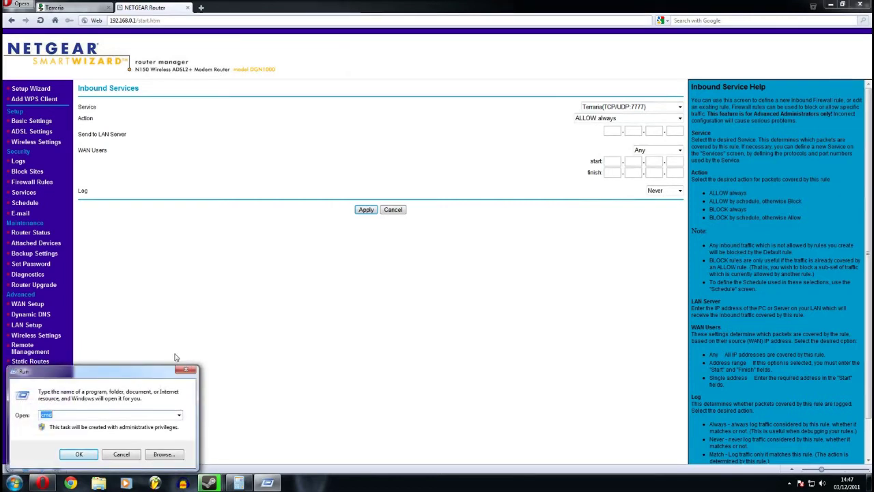
- Run ipconfig in Command Prompt and locate the Local Area Connection IPv4 address 192.168.0.99
{"action": "key", "text": "Return"}
{"action": "left_click_drag", "start_coordinate": [257, 73], "coordinate": [263, 76]}
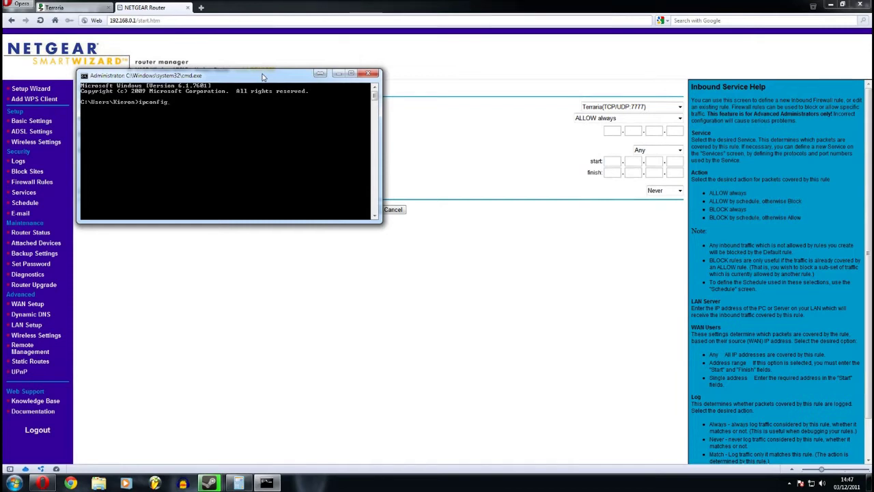
{"action": "key", "text": "Return"}
{"action": "scroll", "coordinate": [250, 164], "scroll_direction": "up", "scroll_amount": 4}
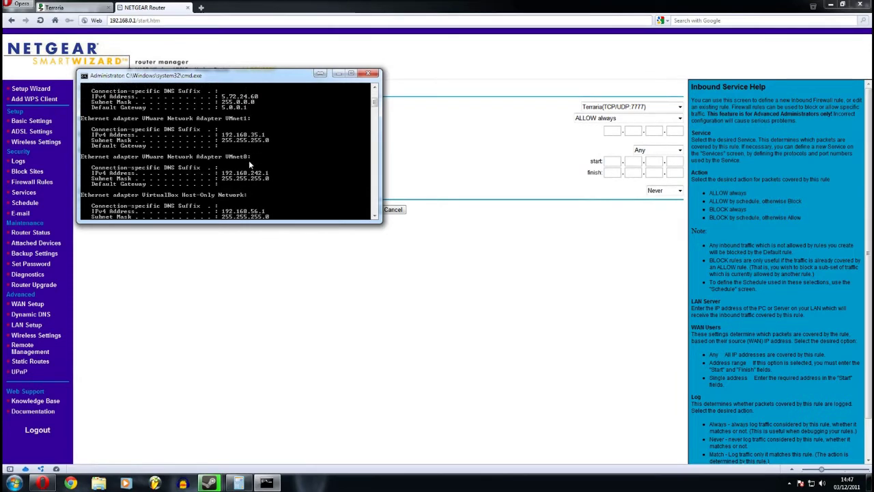
{"action": "scroll", "coordinate": [250, 164], "scroll_direction": "up", "scroll_amount": 3}
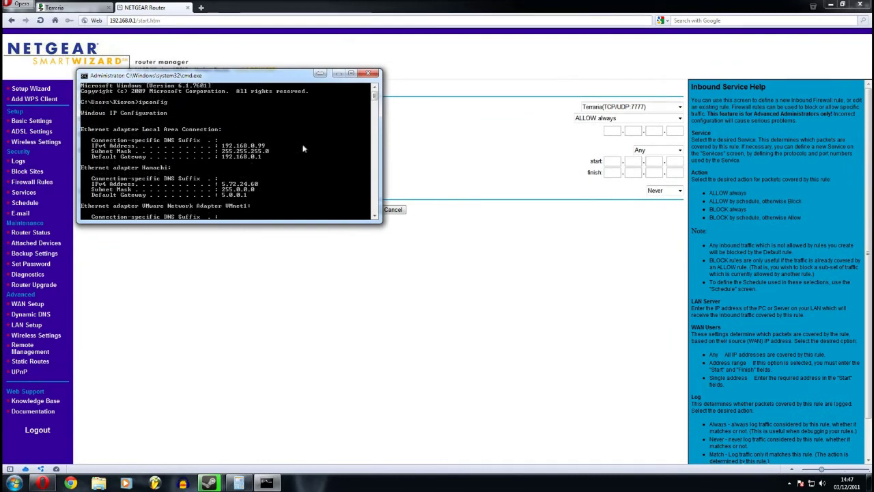
{"action": "scroll", "coordinate": [207, 129], "scroll_direction": "down", "scroll_amount": 1}
{"action": "scroll", "coordinate": [374, 101], "scroll_direction": "up", "scroll_amount": 1}
- Send the Terraria rule to LAN server 192.168.0.99 and apply it
{"action": "left_click", "coordinate": [346, 4]}
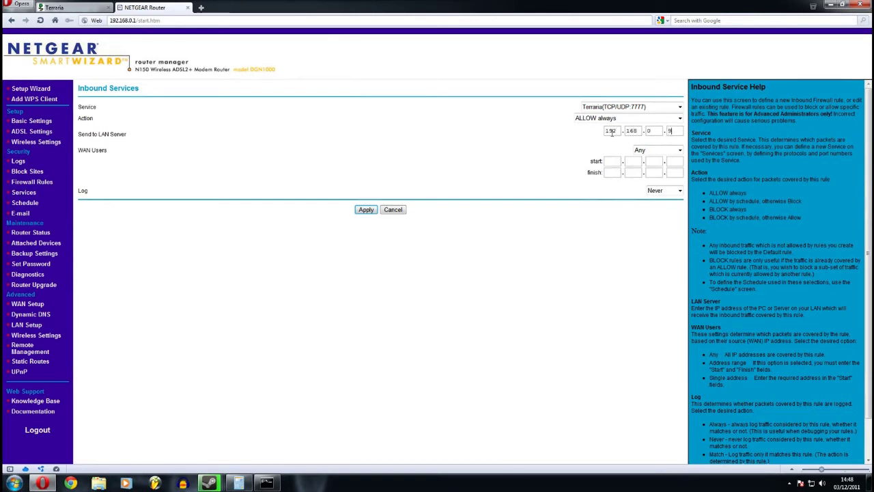
{"action": "type", "text": "9"}
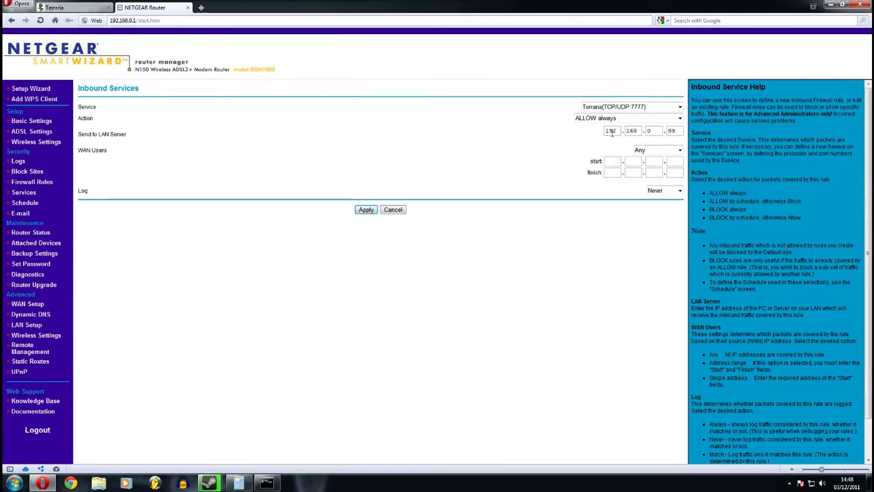
{"action": "left_click", "coordinate": [363, 210]}
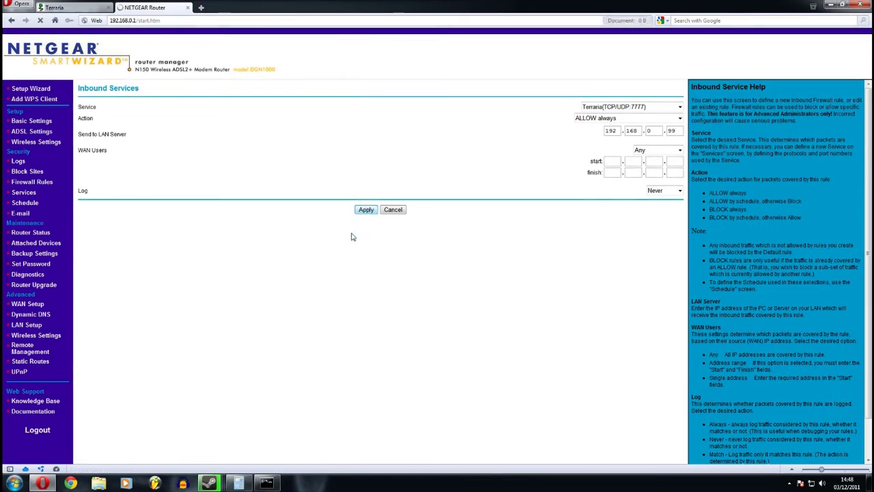
{"action": "left_click", "coordinate": [363, 316]}
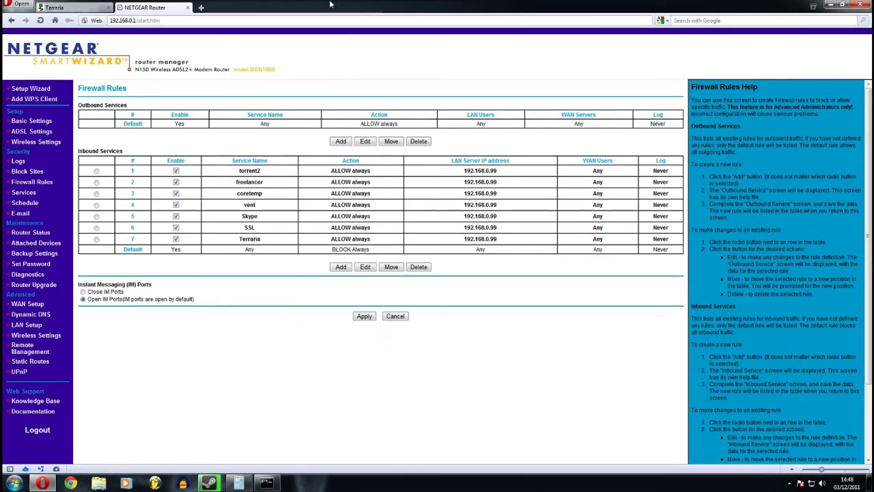
- Browse to C:\Terraria and launch start-server.bat
{"action": "left_click", "coordinate": [99, 483]}
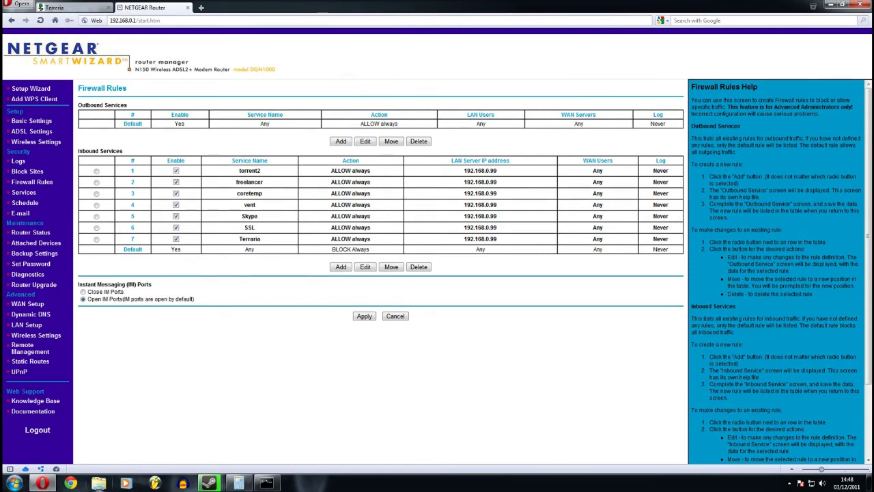
{"action": "left_click", "coordinate": [283, 246]}
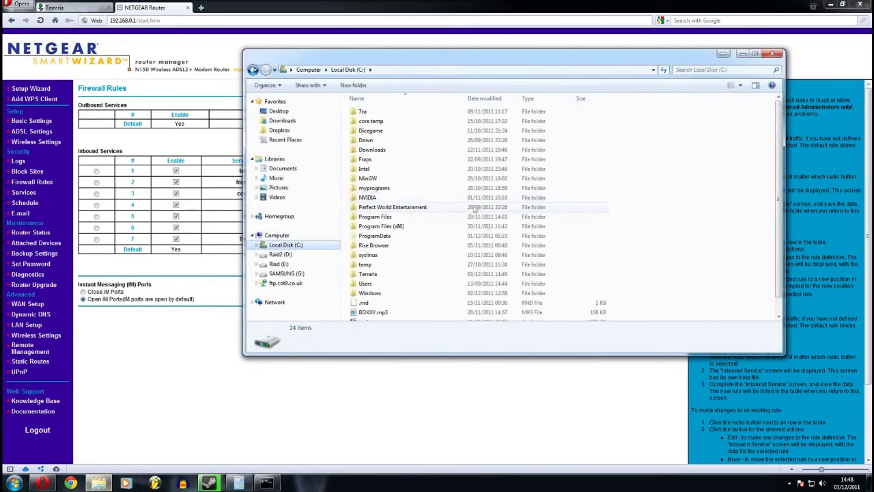
{"action": "scroll", "coordinate": [663, 214], "scroll_direction": "down", "scroll_amount": 2}
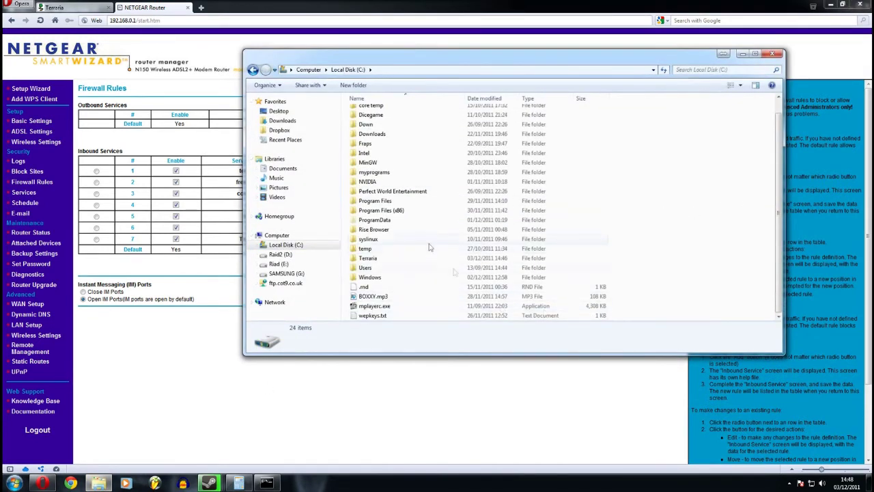
{"action": "double_click", "coordinate": [369, 258]}
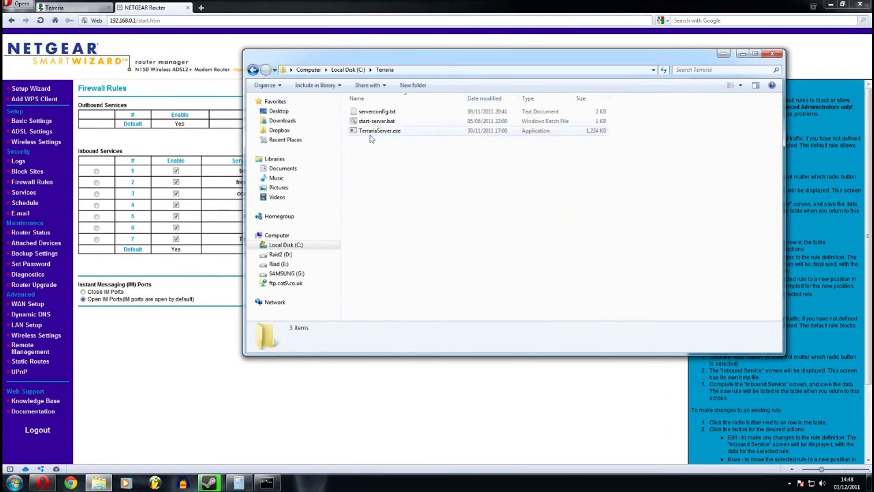
{"action": "left_click", "coordinate": [397, 122]}
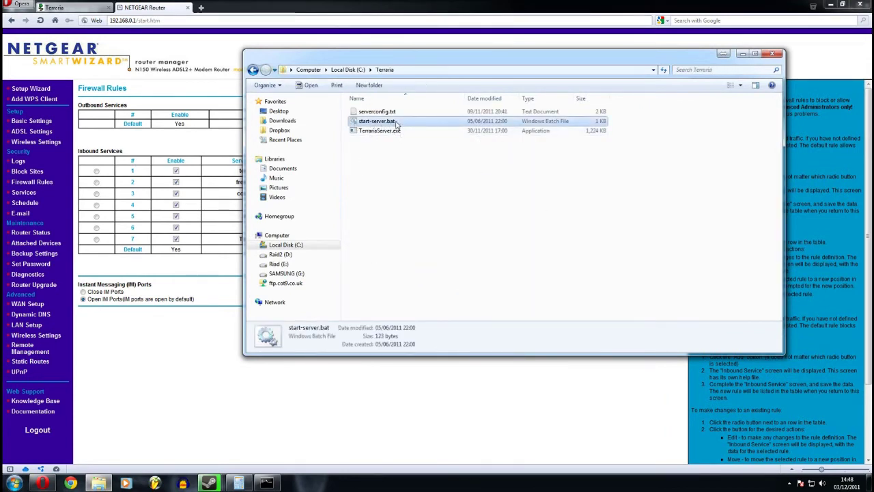
{"action": "double_click", "coordinate": [397, 122]}
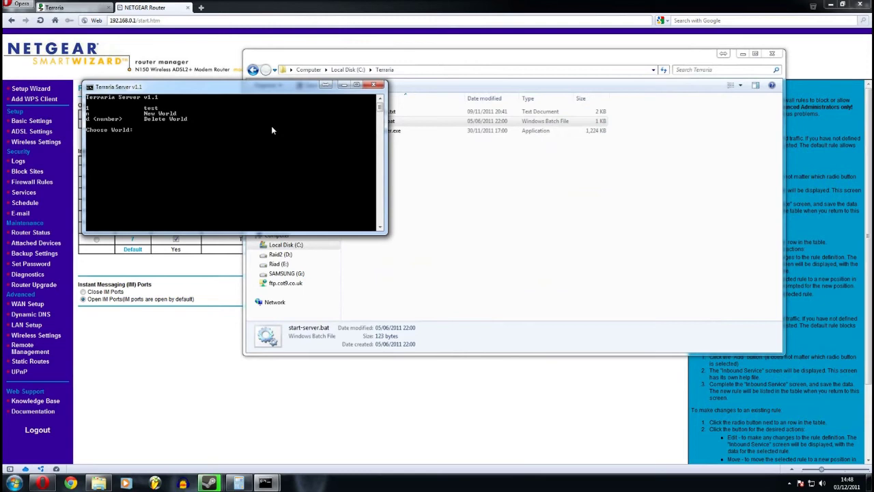
- Create a small world named Tutorial, load it, and accept the default 8 max players
{"action": "type", "text": "n"}
{"action": "key", "text": "Return"}
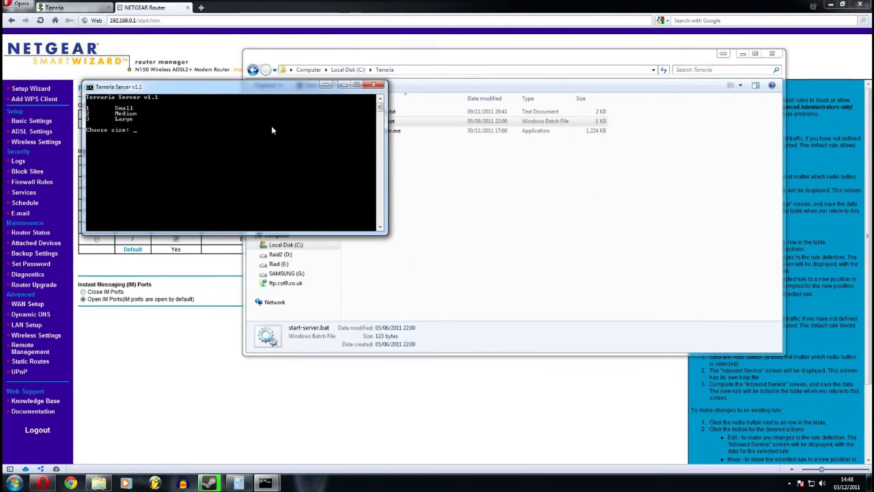
{"action": "type", "text": "1"}
{"action": "key", "text": "Return"}
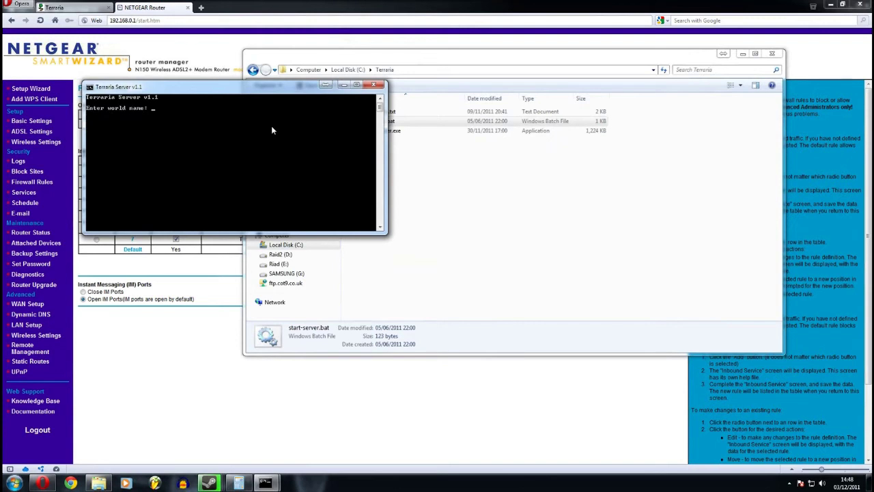
{"action": "type", "text": "Tutorial"}
{"action": "key", "text": "Return"}
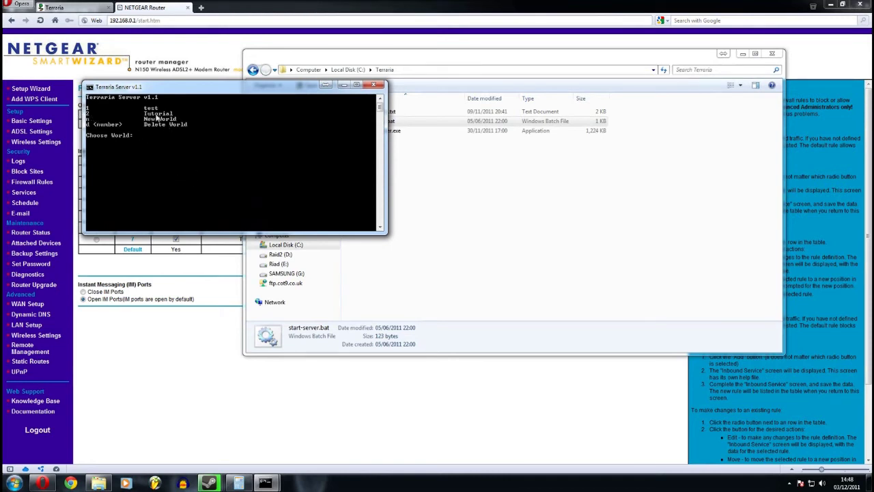
{"action": "key", "text": "Return"}
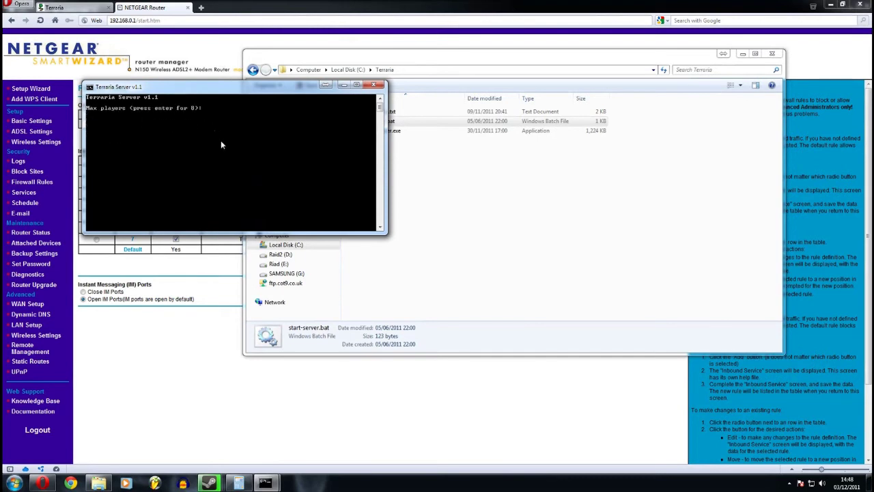
{"action": "key", "text": "Return"}
{"action": "key", "text": "Return"}
{"action": "key", "text": "Return"}
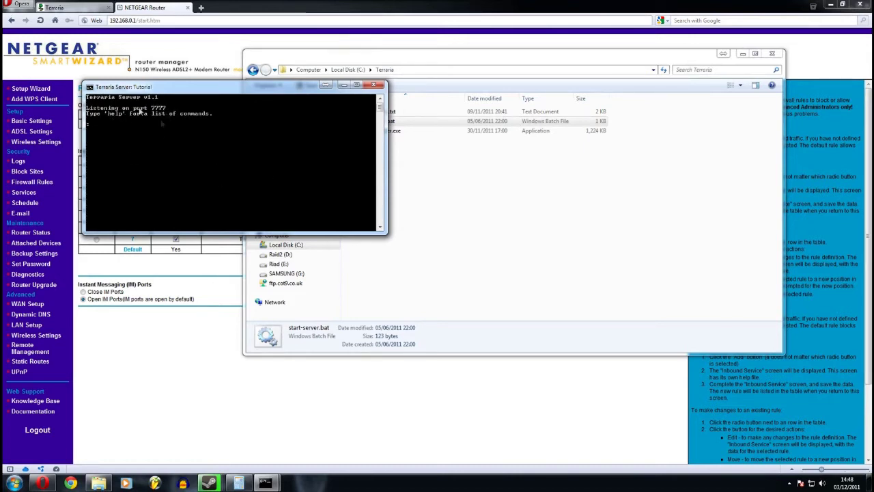
{"action": "left_click", "coordinate": [157, 41]}
- Search Google for canyouseeme and open CanYouSeeMe.org
{"action": "left_click", "coordinate": [201, 7]}
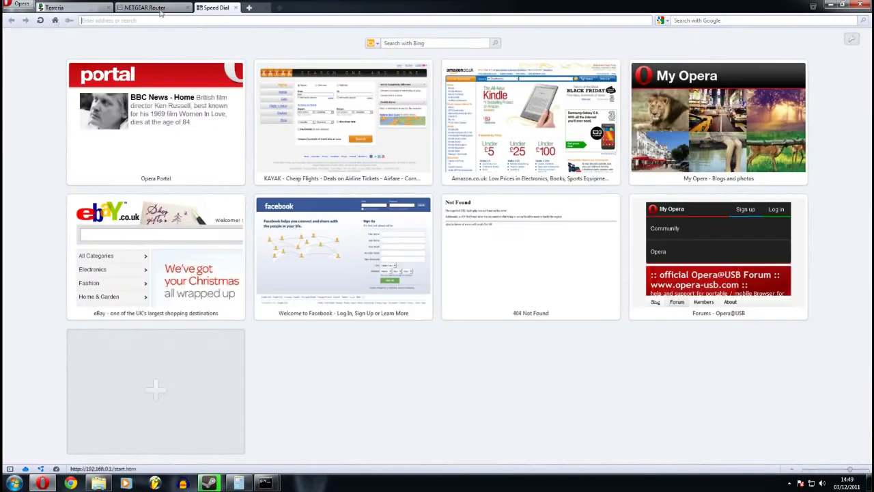
{"action": "left_click", "coordinate": [54, 22]}
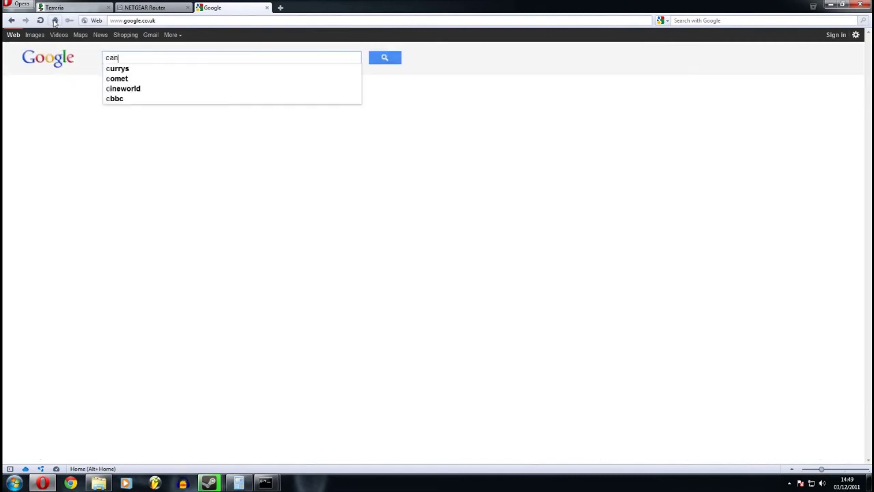
{"action": "type", "text": "youseeme"}
{"action": "key", "text": "Return"}
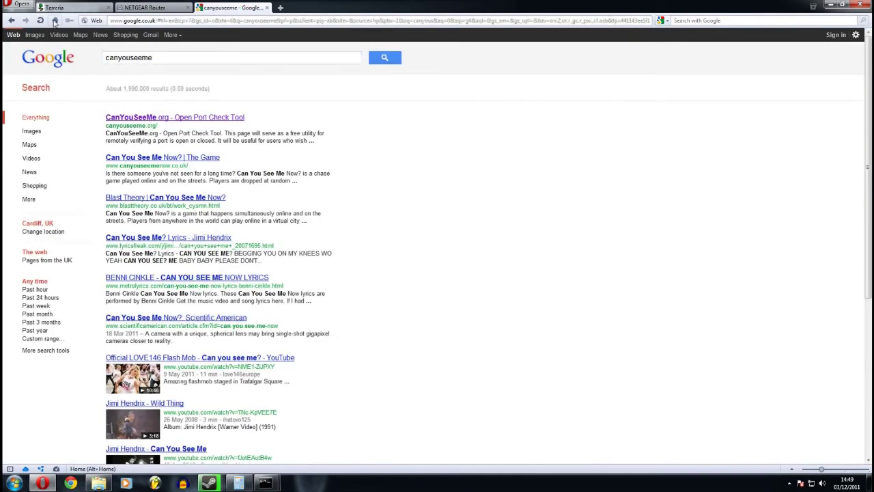
{"action": "left_click", "coordinate": [158, 118]}
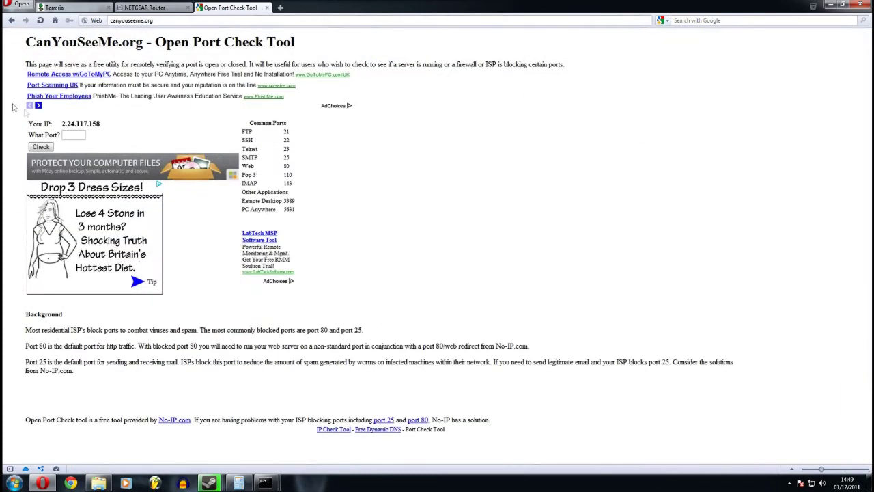
- Enter port 7777 in the What Port? field and run the check
{"action": "left_click", "coordinate": [69, 134]}
{"action": "left_click_drag", "start_coordinate": [101, 124], "coordinate": [61, 125]}
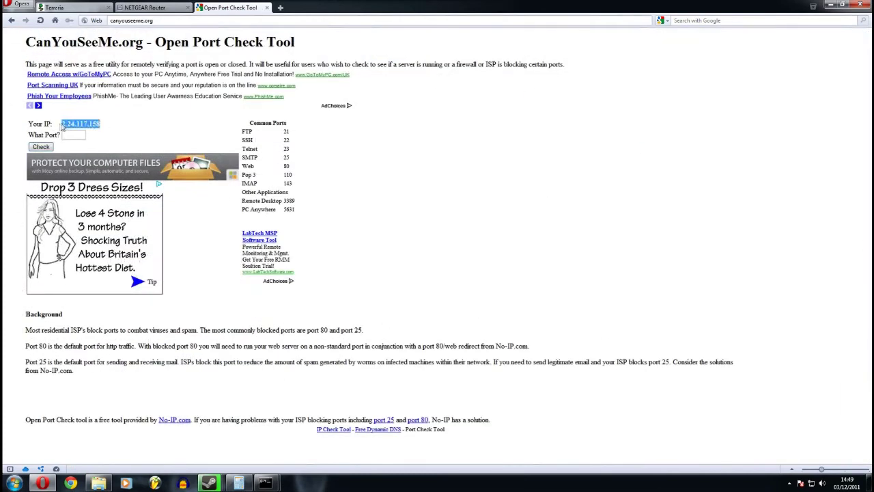
{"action": "left_click", "coordinate": [123, 136]}
{"action": "left_click", "coordinate": [83, 135]}
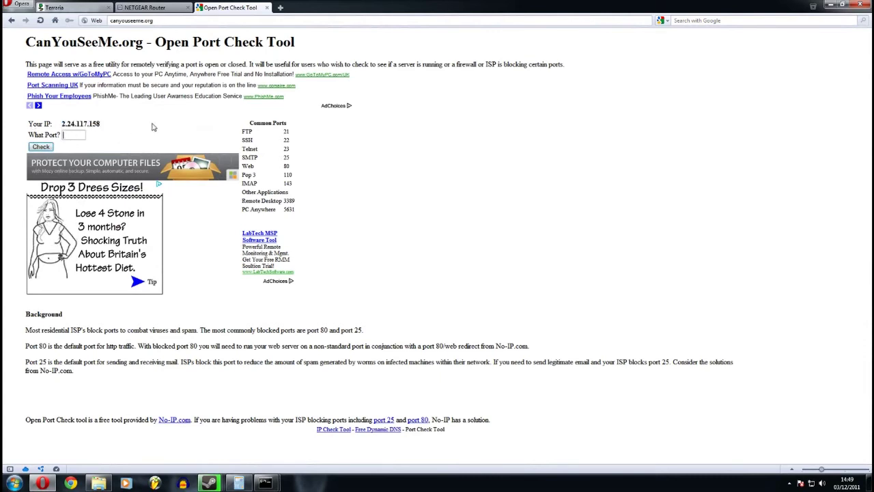
{"action": "type", "text": "7777"}
{"action": "left_click", "coordinate": [37, 149]}
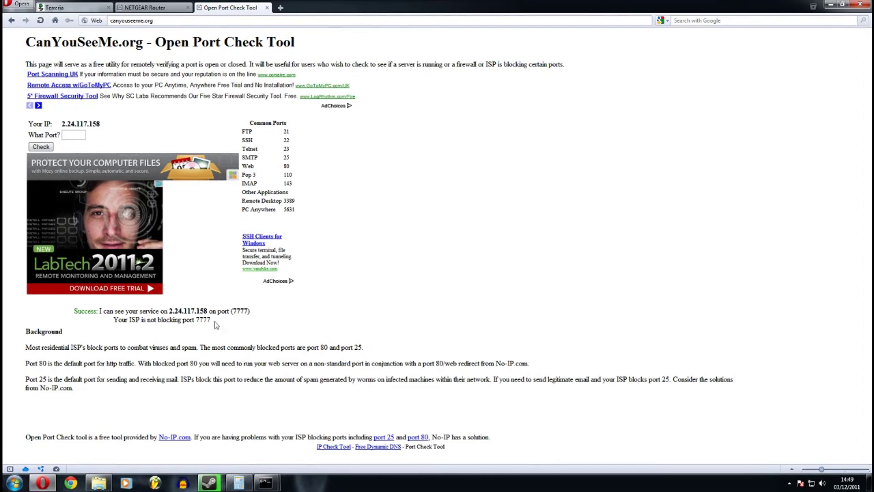
- Highlight the Success message confirming port 7777 is visible and not blocked
{"action": "left_click_drag", "start_coordinate": [225, 323], "coordinate": [244, 323]}
{"action": "left_click", "coordinate": [252, 334]}
{"action": "left_click", "coordinate": [244, 323]}
{"action": "left_click_drag", "start_coordinate": [218, 322], "coordinate": [73, 311]}
{"action": "left_click", "coordinate": [247, 330]}
- Search for 'firewall' and launch Windows Firewall with Advanced Security
{"action": "key", "text": "super"}
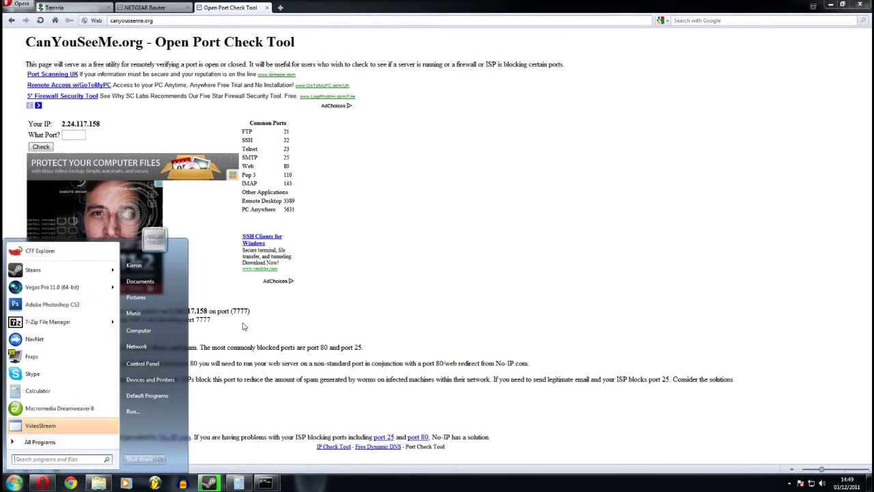
{"action": "type", "text": "firewall"}
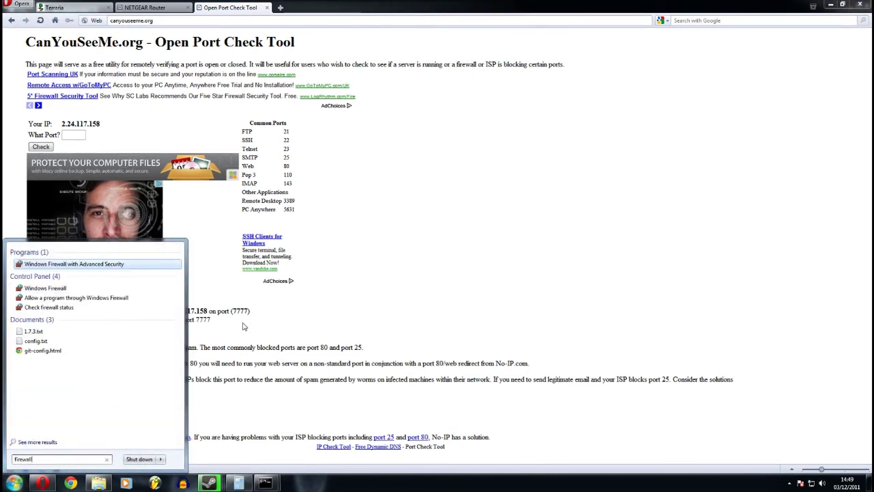
{"action": "key", "text": "Return"}
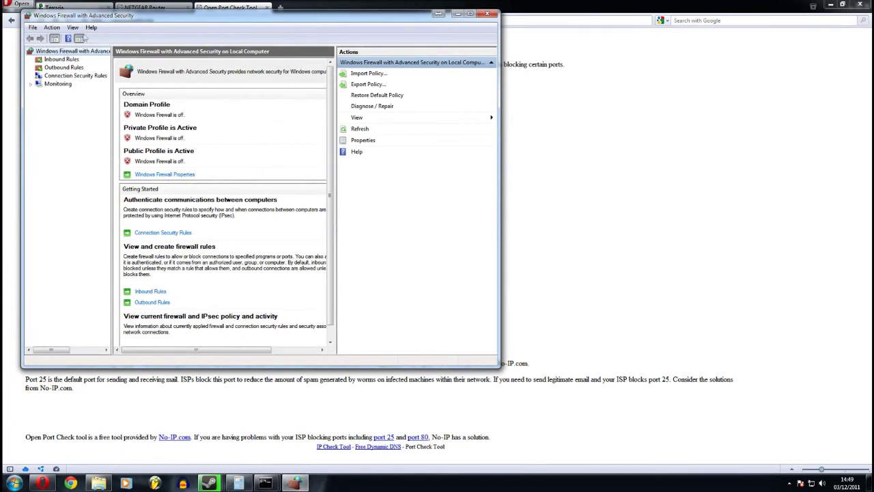
{"action": "left_click", "coordinate": [14, 484]}
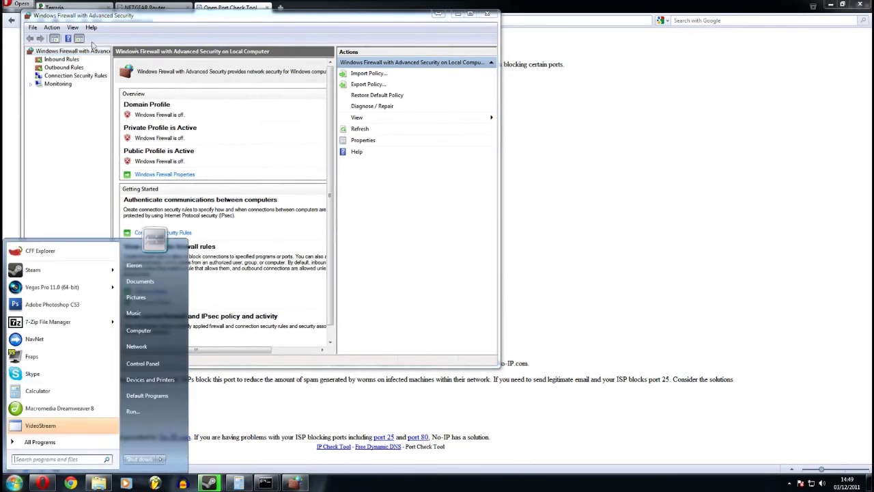
- Review the Domain, Private and Public profile states in Firewall Properties, leaving them Off, and apply
{"action": "left_click", "coordinate": [171, 176]}
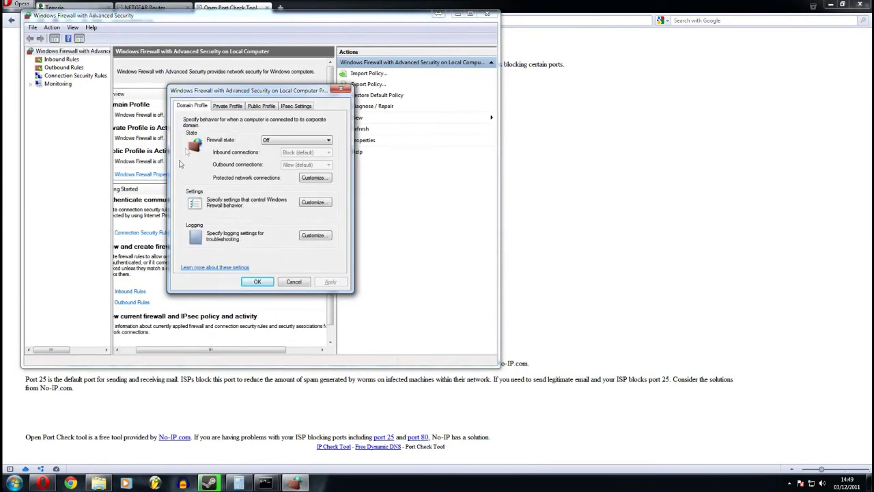
{"action": "left_click", "coordinate": [265, 142]}
{"action": "left_click", "coordinate": [277, 157]}
{"action": "left_click", "coordinate": [222, 108]}
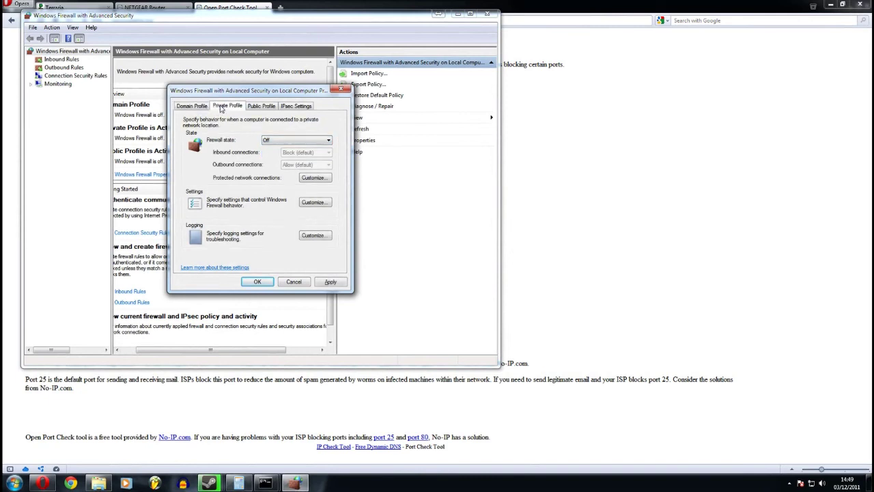
{"action": "left_click", "coordinate": [278, 139]}
{"action": "left_click", "coordinate": [280, 155]}
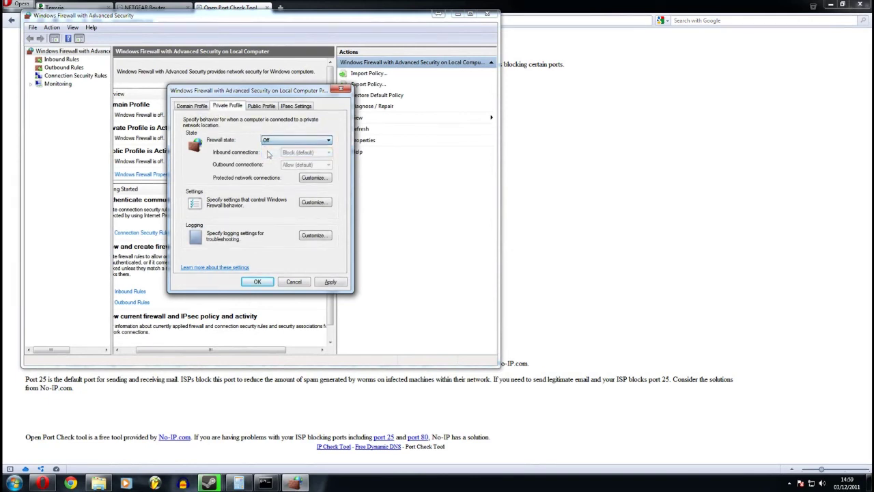
{"action": "left_click", "coordinate": [262, 108]}
{"action": "left_click", "coordinate": [270, 140]}
{"action": "left_click", "coordinate": [273, 155]}
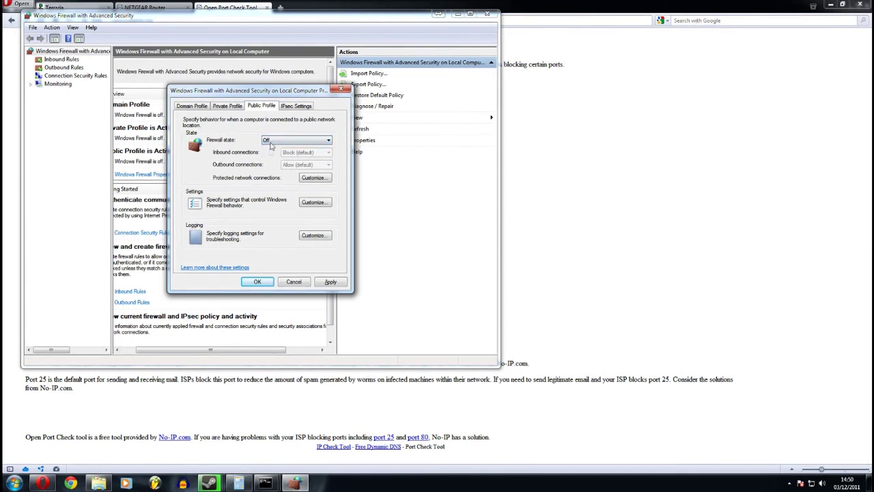
{"action": "left_click", "coordinate": [186, 107]}
{"action": "left_click", "coordinate": [223, 108]}
{"action": "left_click", "coordinate": [260, 107]}
{"action": "left_click", "coordinate": [330, 282]}
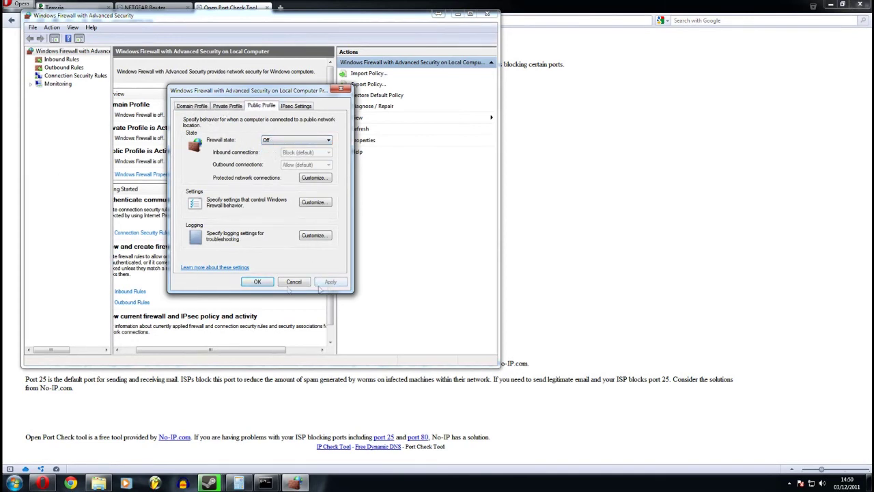
{"action": "left_click", "coordinate": [258, 282]}
- Set Firewall state to On for the Domain, Private and Public profiles and confirm
{"action": "left_click", "coordinate": [163, 176]}
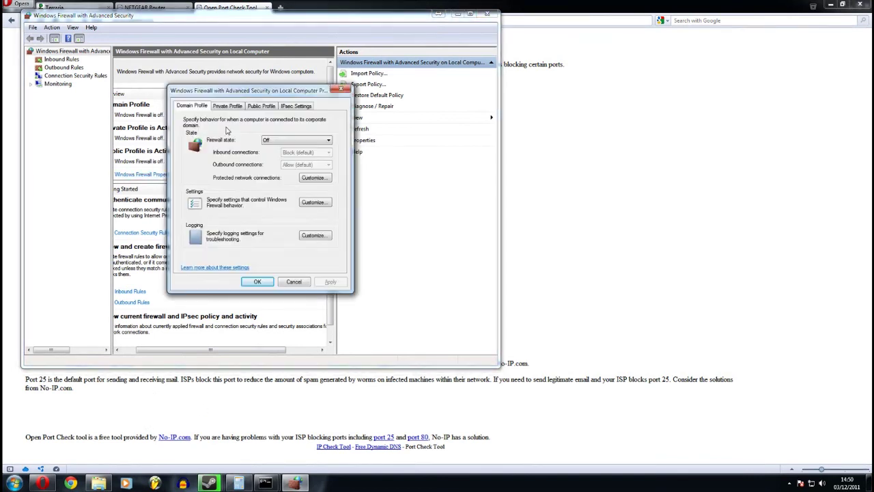
{"action": "left_click", "coordinate": [278, 143]}
{"action": "left_click", "coordinate": [280, 148]}
{"action": "left_click", "coordinate": [227, 106]}
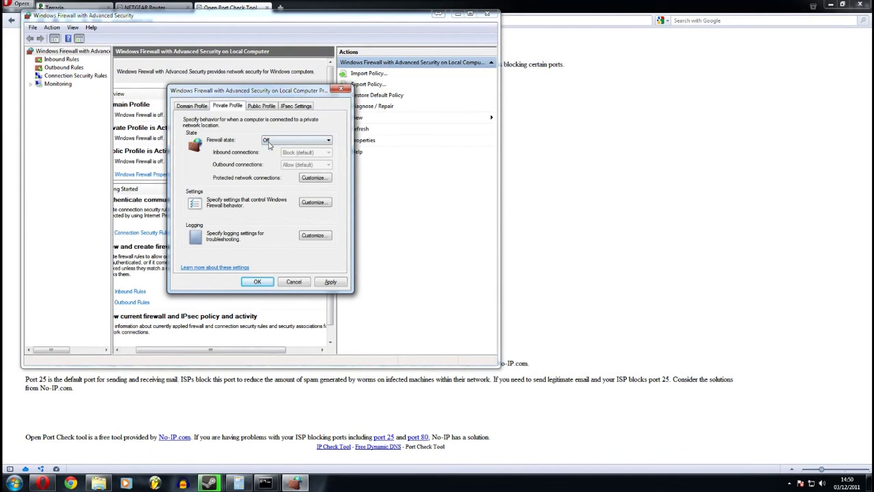
{"action": "left_click", "coordinate": [271, 141]}
{"action": "left_click", "coordinate": [280, 148]}
{"action": "left_click", "coordinate": [261, 105]}
{"action": "left_click", "coordinate": [296, 140]}
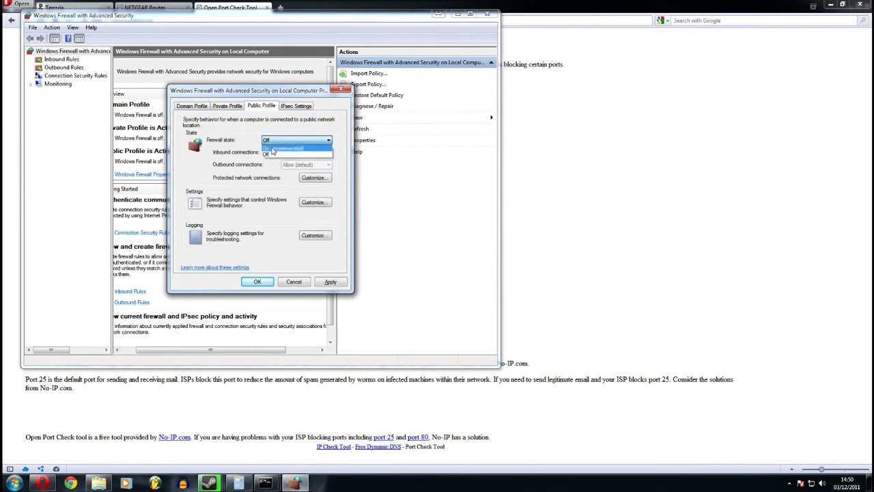
{"action": "left_click", "coordinate": [283, 148]}
{"action": "left_click", "coordinate": [325, 283]}
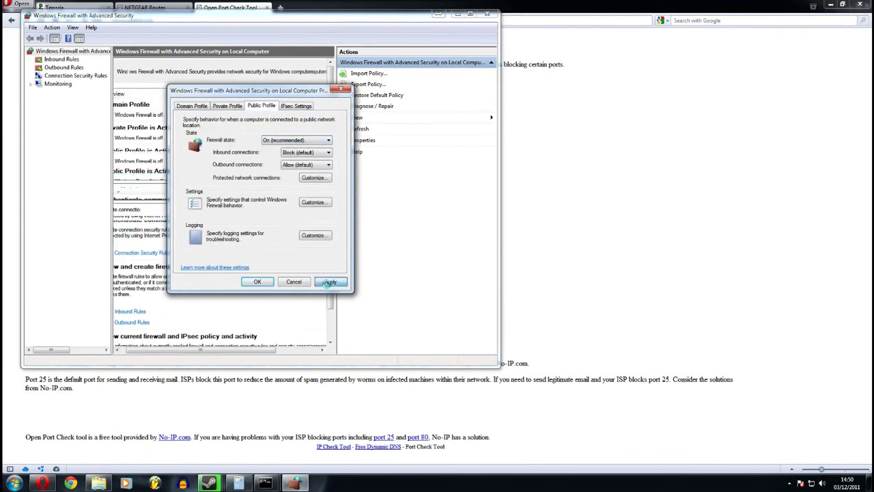
{"action": "left_click", "coordinate": [265, 283]}
- Recheck port 7777 with the firewall on and confirm it fails with a connection timed out error
{"action": "key", "text": "alt+F4"}
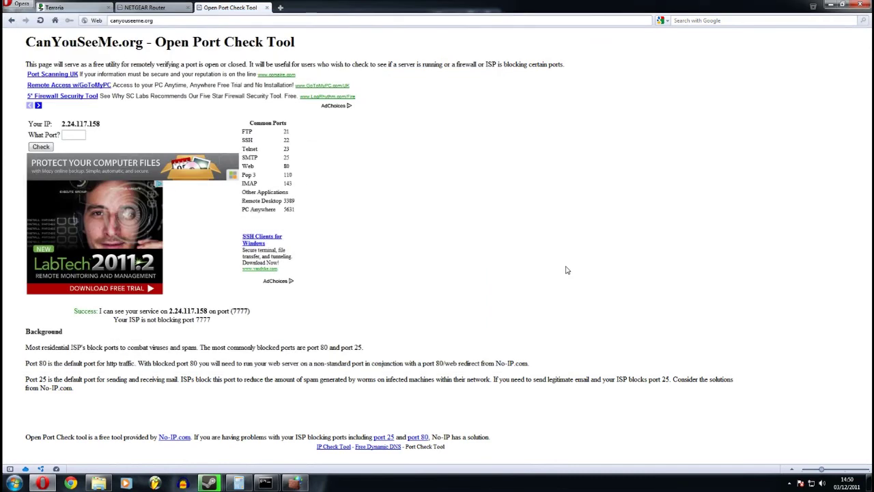
{"action": "type", "text": "7777"}
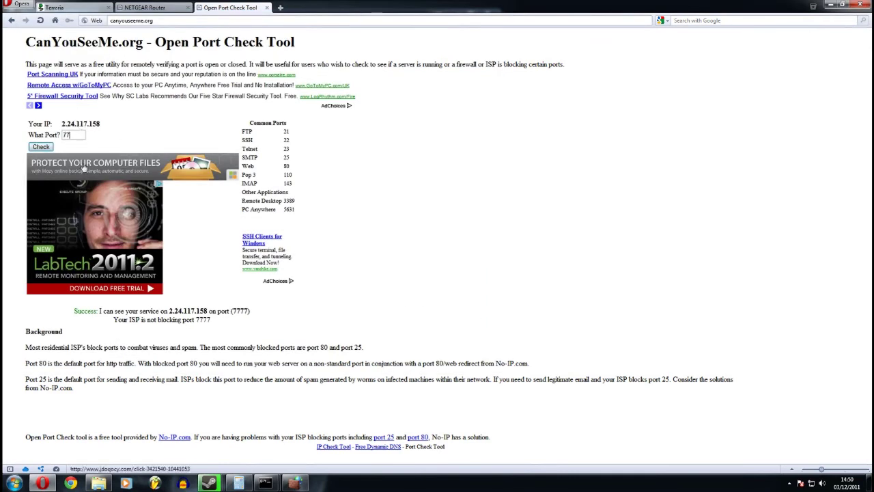
{"action": "left_click", "coordinate": [41, 147]}
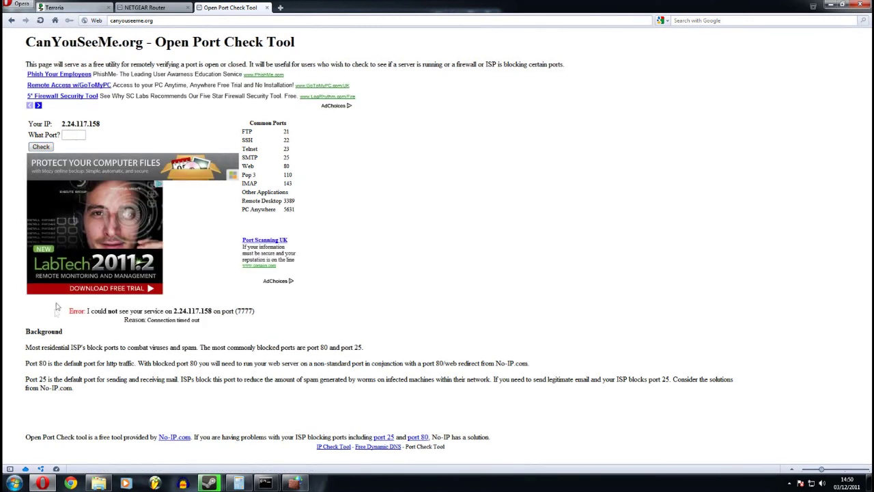
{"action": "left_click_drag", "start_coordinate": [254, 312], "coordinate": [228, 312]}
{"action": "left_click", "coordinate": [229, 311]}
{"action": "left_click", "coordinate": [294, 483]}
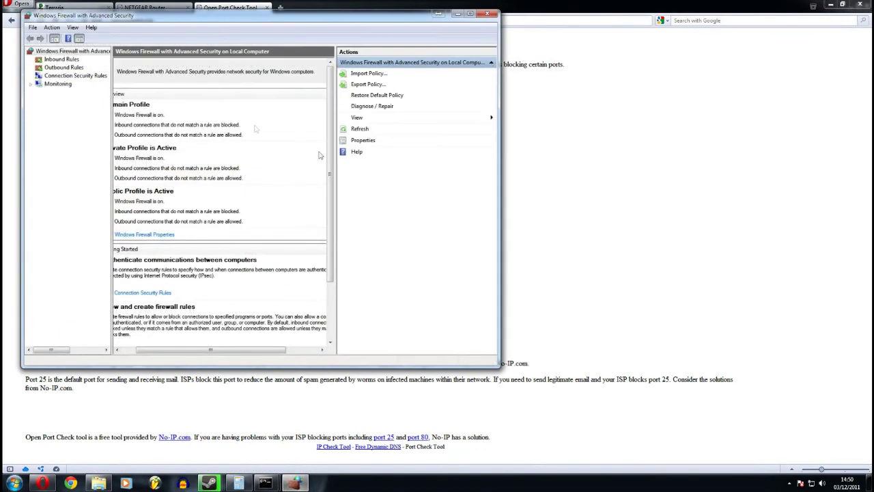
- Set the firewall state to Off for the Domain, Private and Public profiles
{"action": "left_click", "coordinate": [144, 234]}
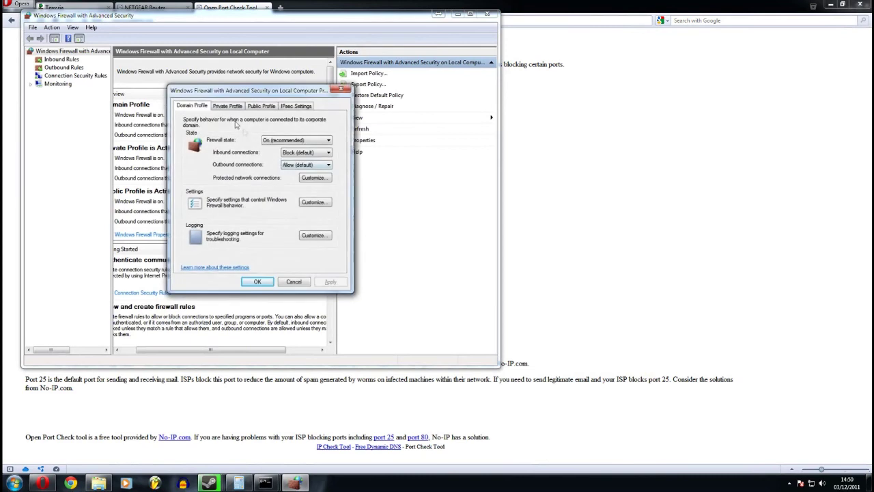
{"action": "left_click", "coordinate": [295, 141]}
{"action": "left_click", "coordinate": [270, 154]}
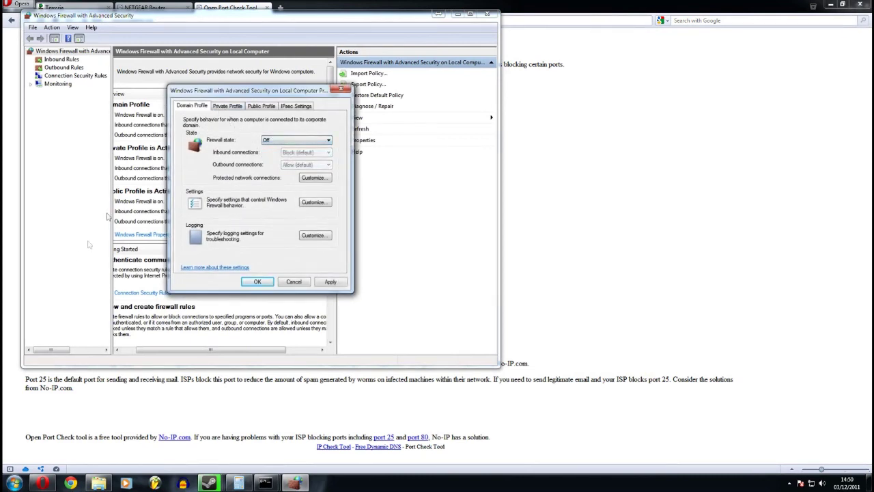
{"action": "left_click", "coordinate": [228, 105]}
{"action": "left_click", "coordinate": [275, 140]}
{"action": "left_click", "coordinate": [272, 159]}
{"action": "left_click", "coordinate": [262, 106]}
{"action": "left_click", "coordinate": [295, 140]}
{"action": "left_click", "coordinate": [273, 155]}
- Apply the firewall-off settings and return to the port checker's port field
{"action": "left_click", "coordinate": [330, 282]}
{"action": "left_click", "coordinate": [298, 281]}
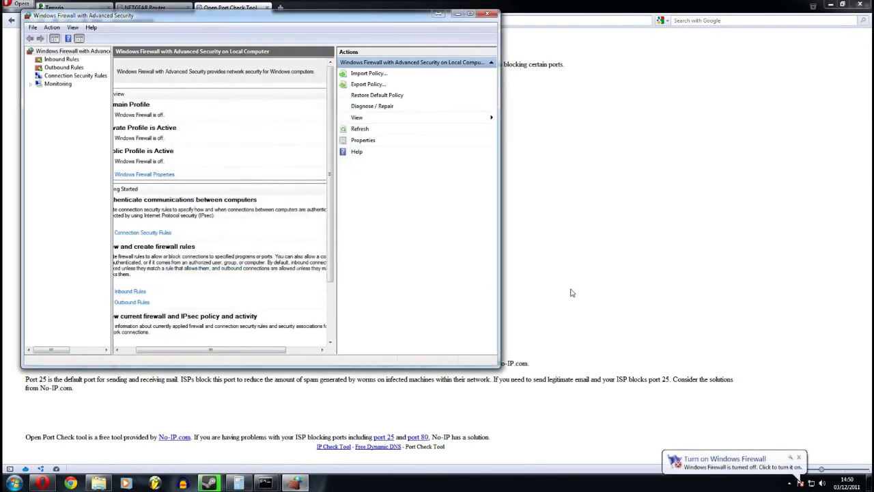
{"action": "left_click", "coordinate": [557, 305]}
{"action": "left_click", "coordinate": [80, 136]}
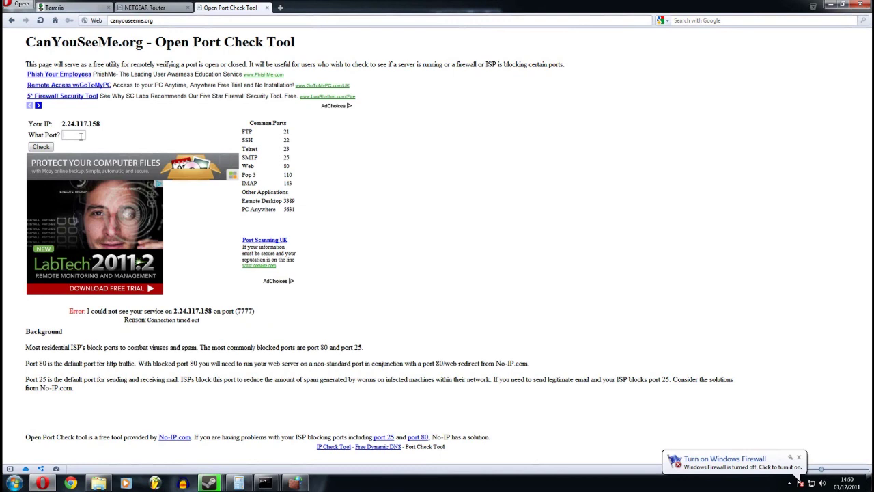
- Recheck port 7777 with the firewall off, see it succeed, then go to the terraria.org tab
{"action": "type", "text": "7777"}
{"action": "key", "text": "Return"}
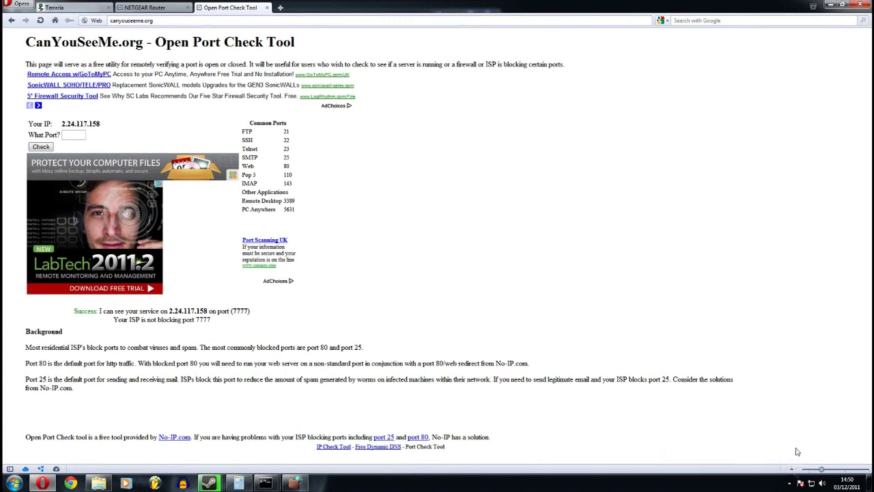
{"action": "left_click", "coordinate": [183, 6]}
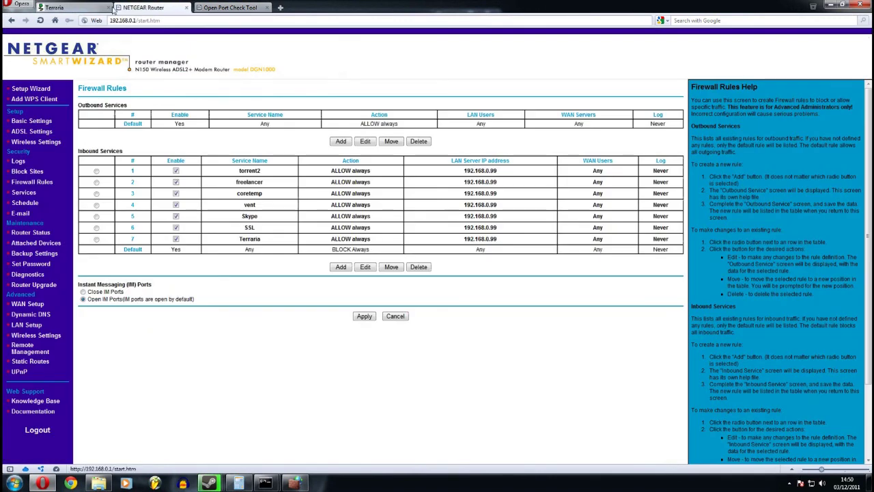
{"action": "left_click", "coordinate": [68, 7]}
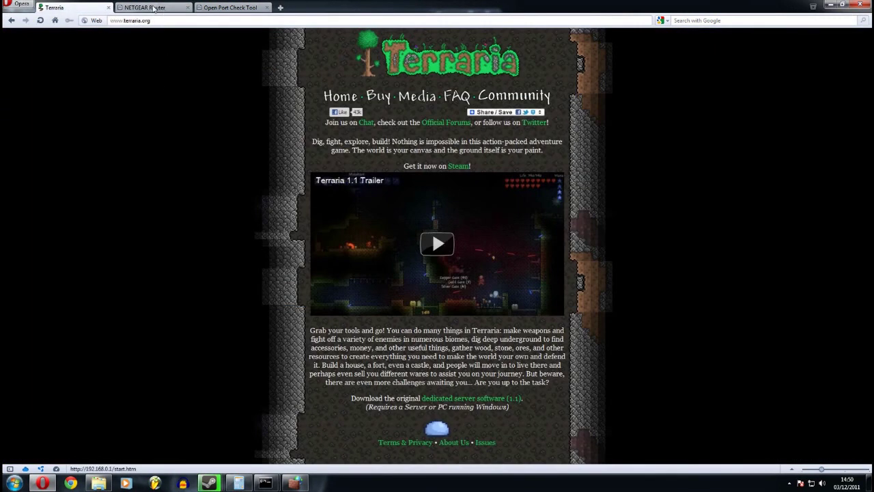